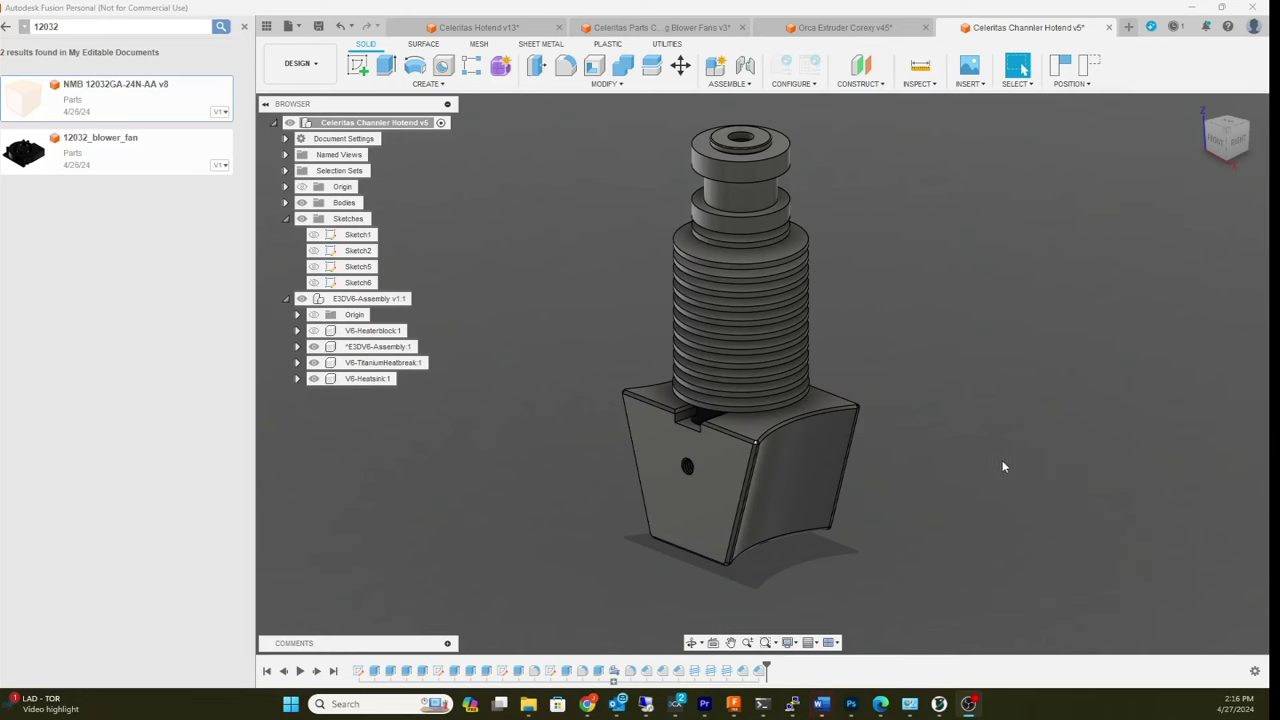
# Examine the Celeritas Channler hotend from the front, sides and underside, including the tapered heater block and nozzle
pyautogui.keyDown('shift'); pyautogui.moveTo(1003, 466); pyautogui.dragTo(962, 365, button='middle'); pyautogui.keyUp('shift')
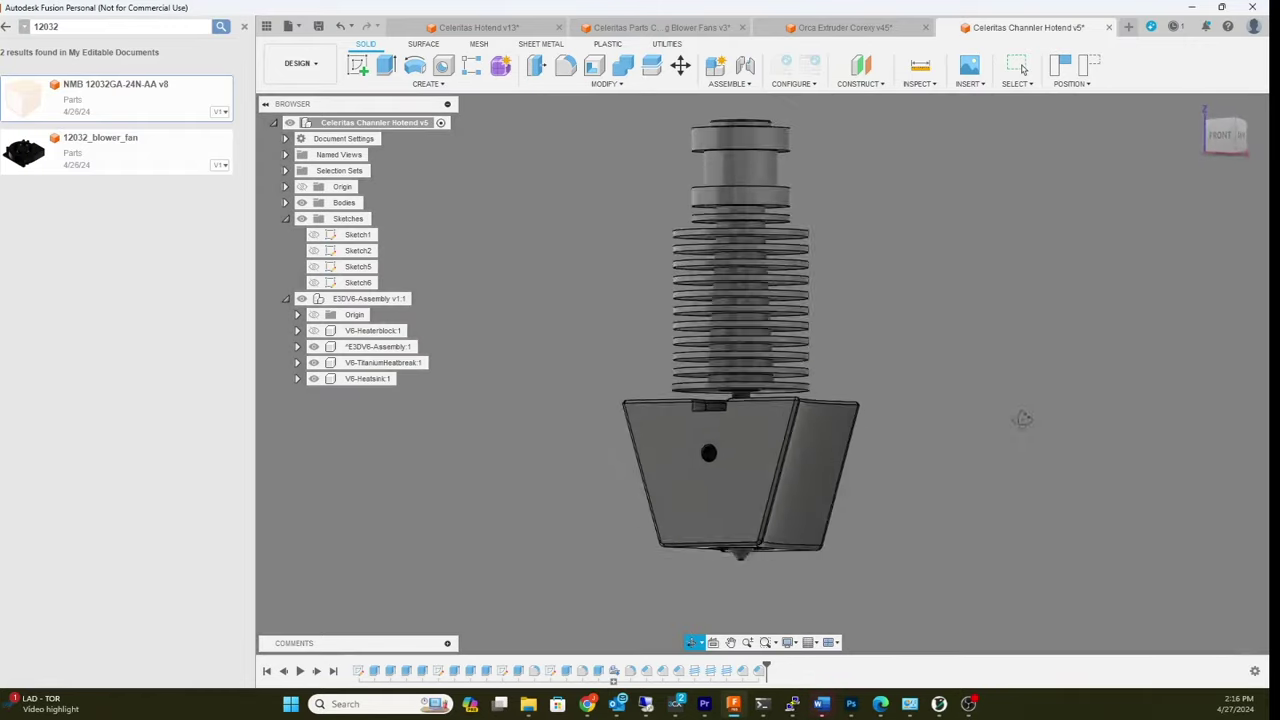
pyautogui.keyDown('shift'); pyautogui.moveTo(1022, 418); pyautogui.dragTo(1040, 437, button='middle'); pyautogui.keyUp('shift')
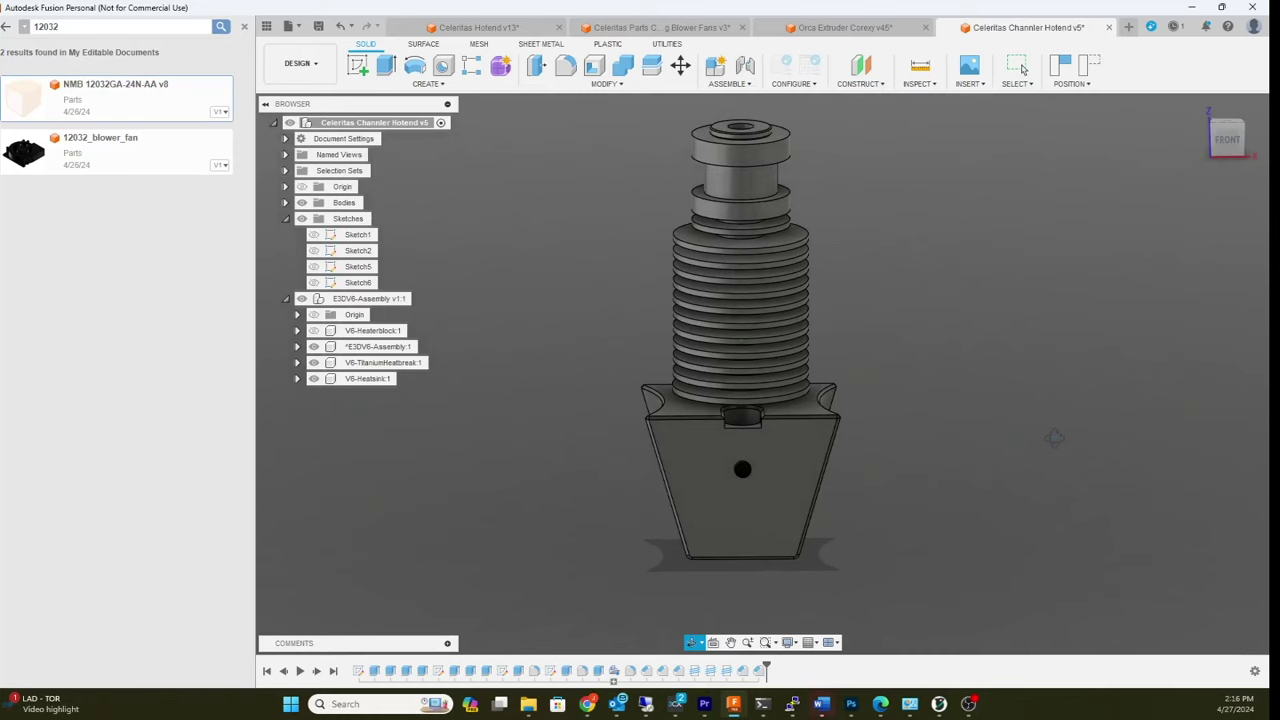
pyautogui.keyDown('shift'); pyautogui.moveTo(996, 436); pyautogui.dragTo(862, 458, button='middle'); pyautogui.keyUp('shift')
pyautogui.keyDown('shift'); pyautogui.moveTo(1065, 420); pyautogui.dragTo(935, 415, button='middle'); pyautogui.keyUp('shift')
pyautogui.keyDown('shift'); pyautogui.moveTo(1024, 413); pyautogui.dragTo(1100, 450, button='middle'); pyautogui.keyUp('shift')
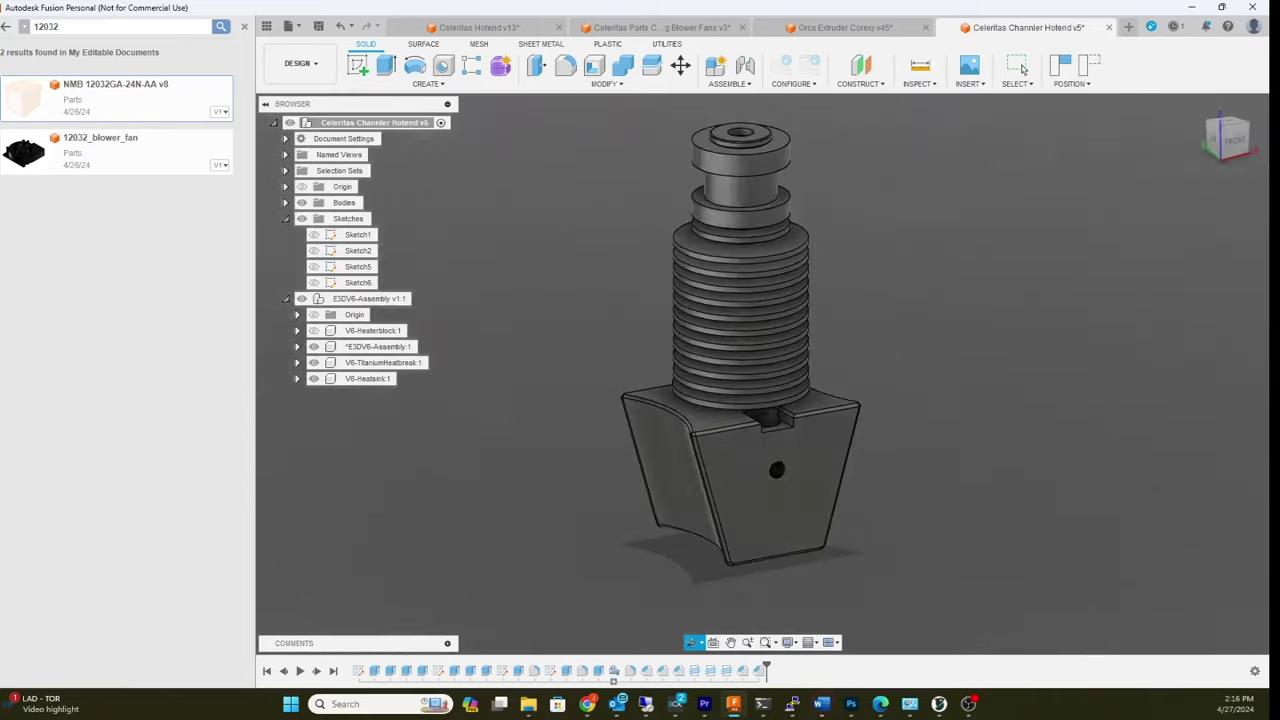
pyautogui.keyDown('shift'); pyautogui.moveTo(1005, 447); pyautogui.dragTo(1023, 428, button='middle'); pyautogui.keyUp('shift')
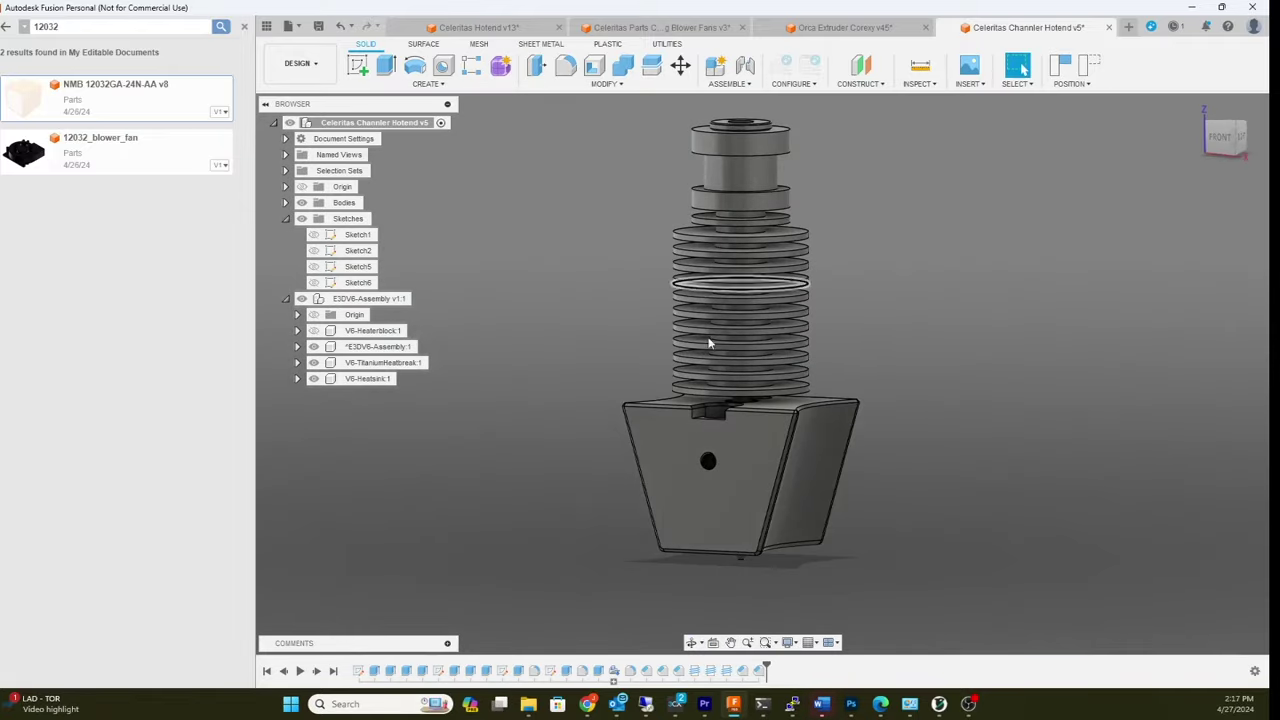
pyautogui.keyDown('shift'); pyautogui.moveTo(1005, 523); pyautogui.dragTo(848, 521, button='middle'); pyautogui.keyUp('shift')
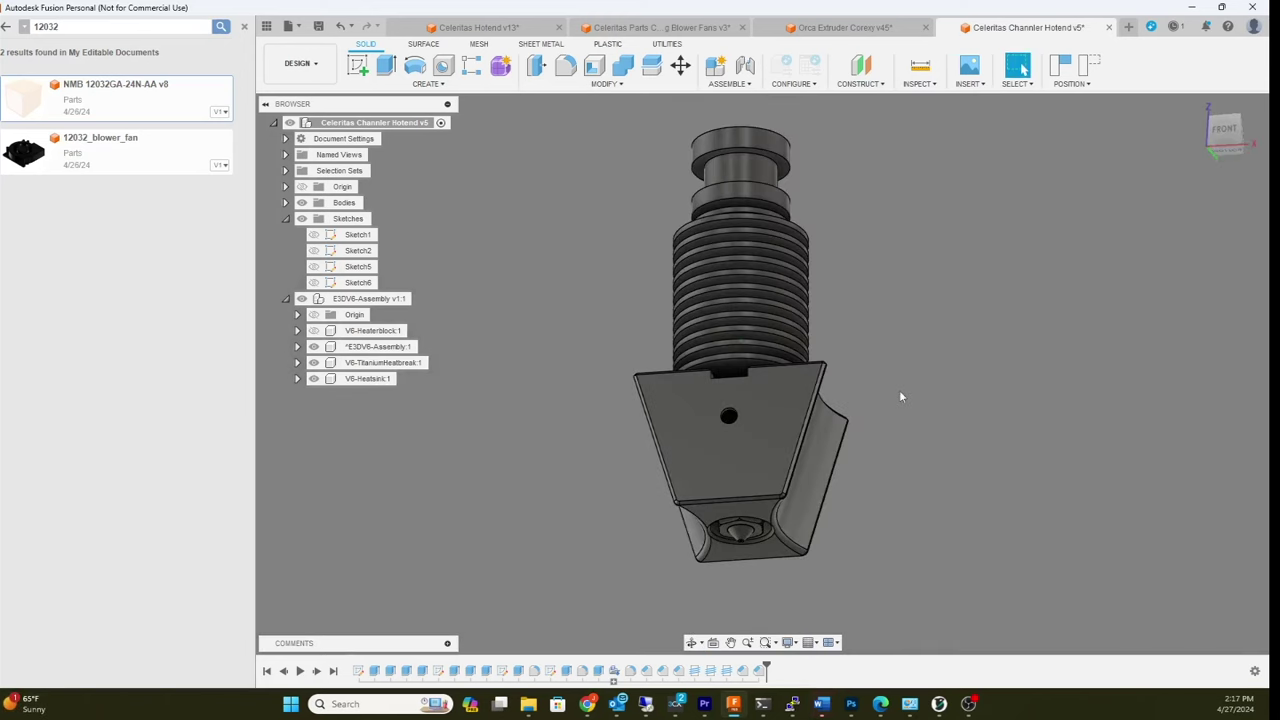
pyautogui.keyDown('shift'); pyautogui.moveTo(959, 400); pyautogui.dragTo(1060, 400, button='middle'); pyautogui.keyUp('shift')
pyautogui.keyDown('shift'); pyautogui.moveTo(1022, 466); pyautogui.dragTo(977, 433, button='middle'); pyautogui.keyUp('shift')
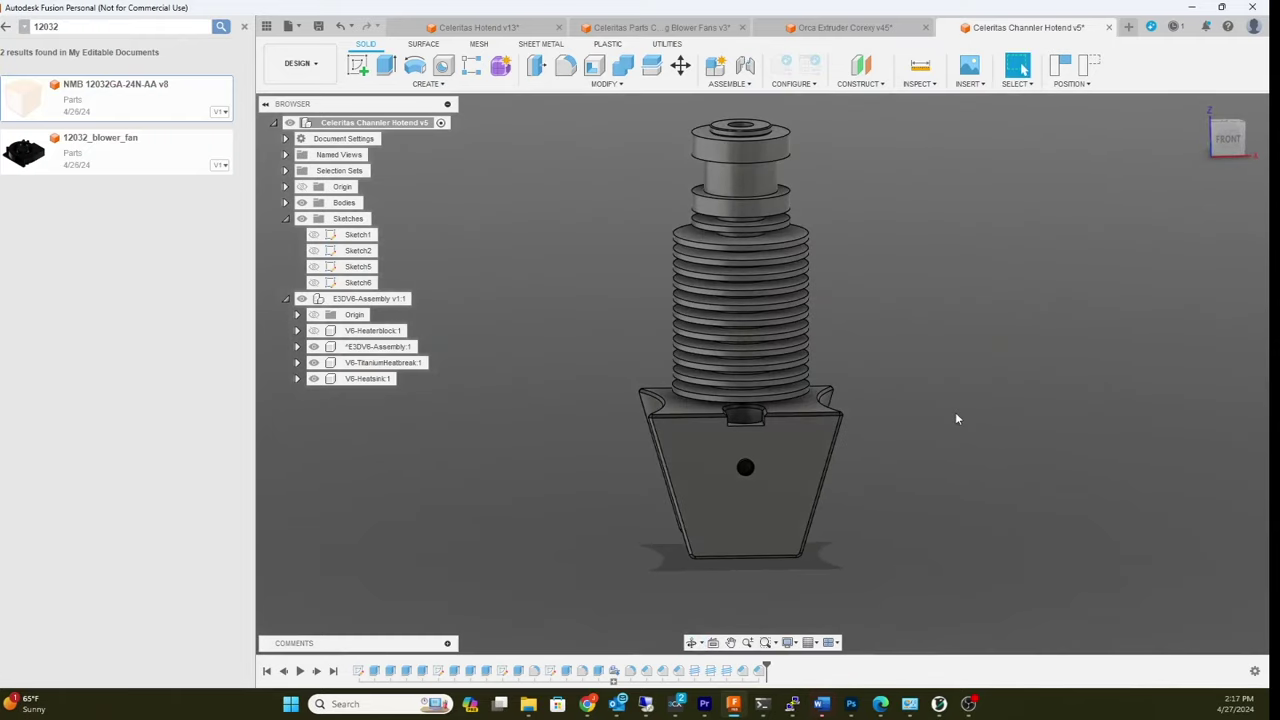
pyautogui.moveTo(928, 387)
pyautogui.mouseDown(button='middle')
pyautogui.moveTo(857, 384)
pyautogui.moveTo(1035, 367)
pyautogui.moveTo(780, 365)
pyautogui.moveTo(1040, 360)
pyautogui.moveTo(830, 350)
pyautogui.moveTo(934, 376)
pyautogui.mouseUp(button='middle')
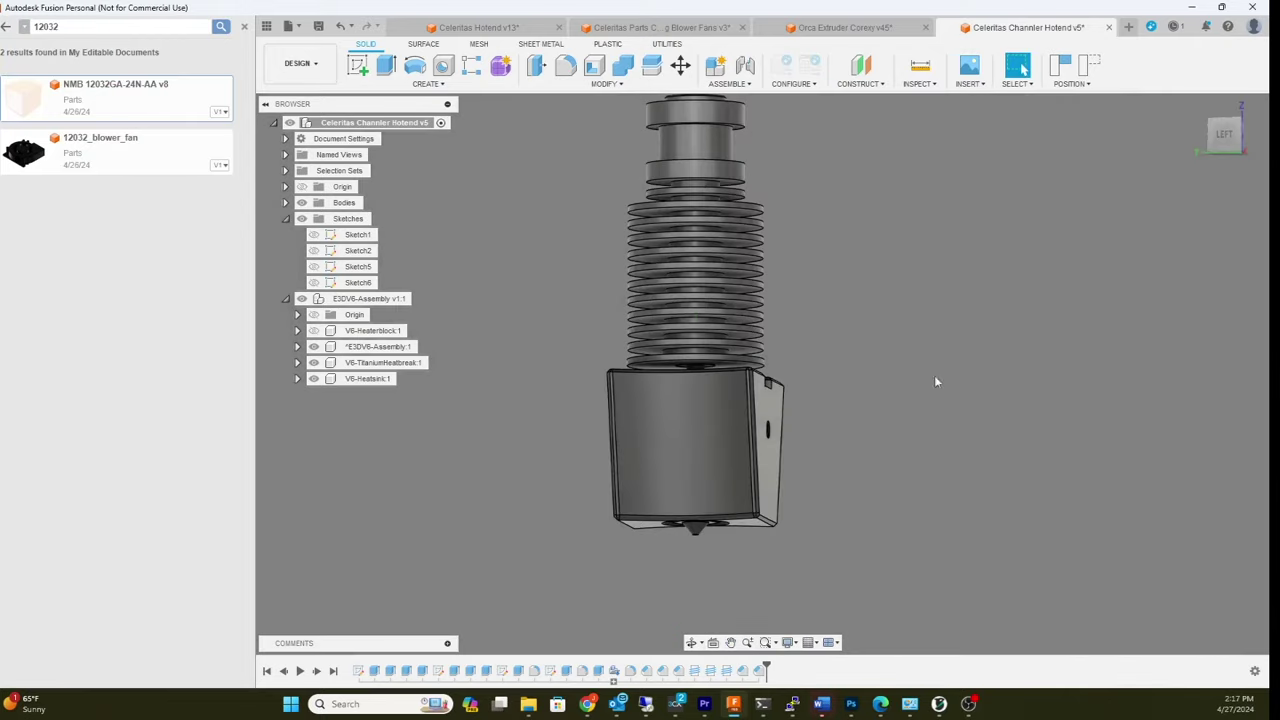
pyautogui.keyDown('shift'); pyautogui.moveTo(998, 437); pyautogui.dragTo(972, 345, button='middle'); pyautogui.keyUp('shift')
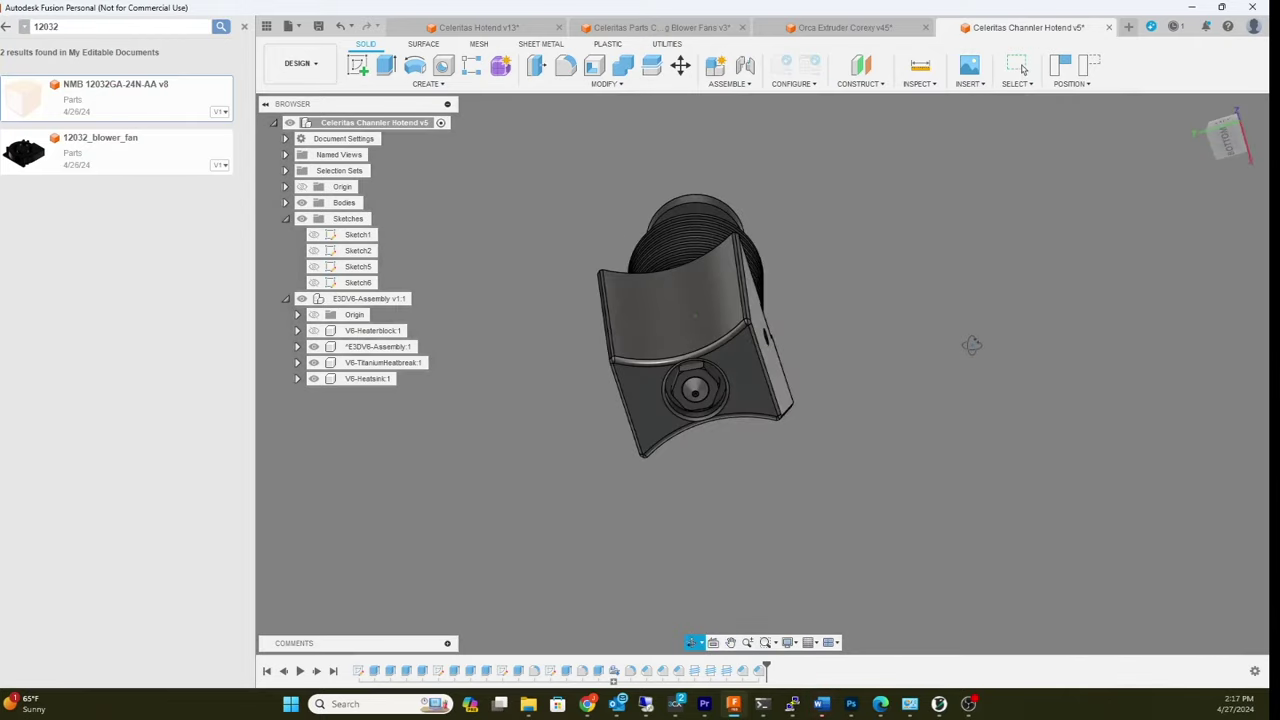
pyautogui.keyDown('shift'); pyautogui.moveTo(895, 340); pyautogui.dragTo(772, 376, button='middle'); pyautogui.keyUp('shift')
pyautogui.keyDown('shift'); pyautogui.moveTo(790, 446); pyautogui.dragTo(960, 410, button='middle'); pyautogui.keyUp('shift')
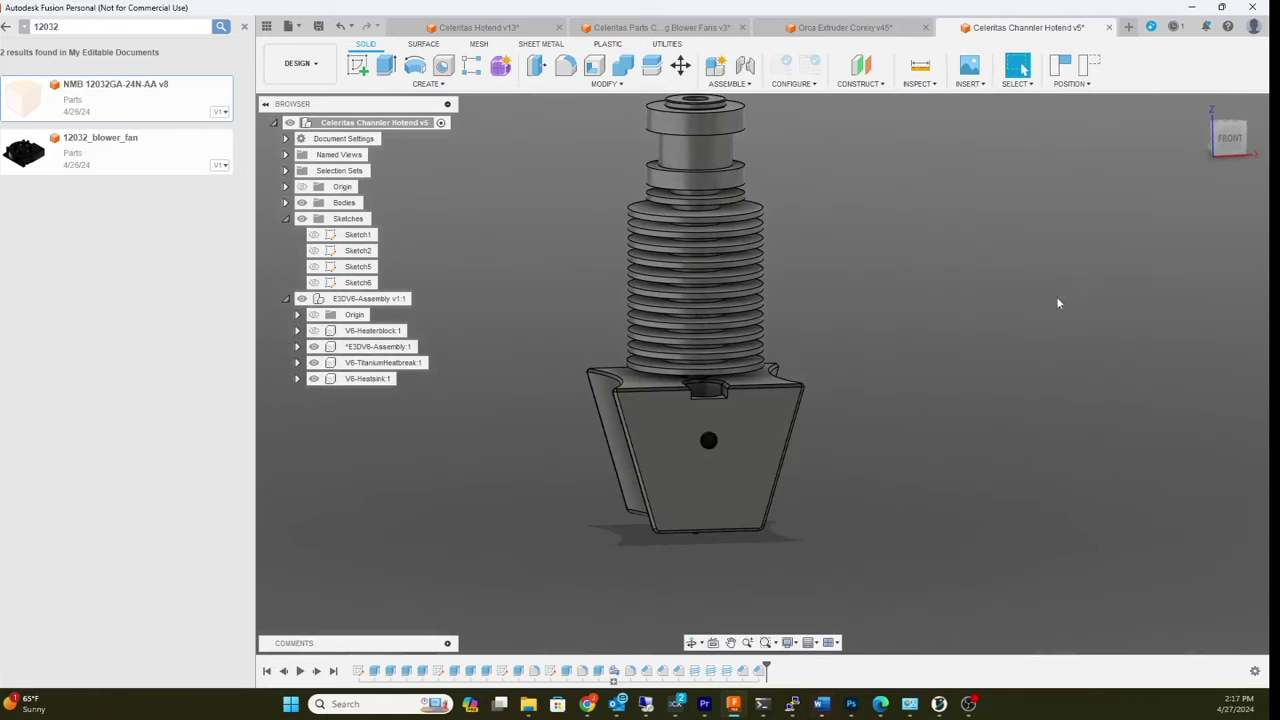
# Switch to the Celeritas parts cooling blower fans design and show Body3 and Body5 to inspect the complete housing
pyautogui.click(835, 30)
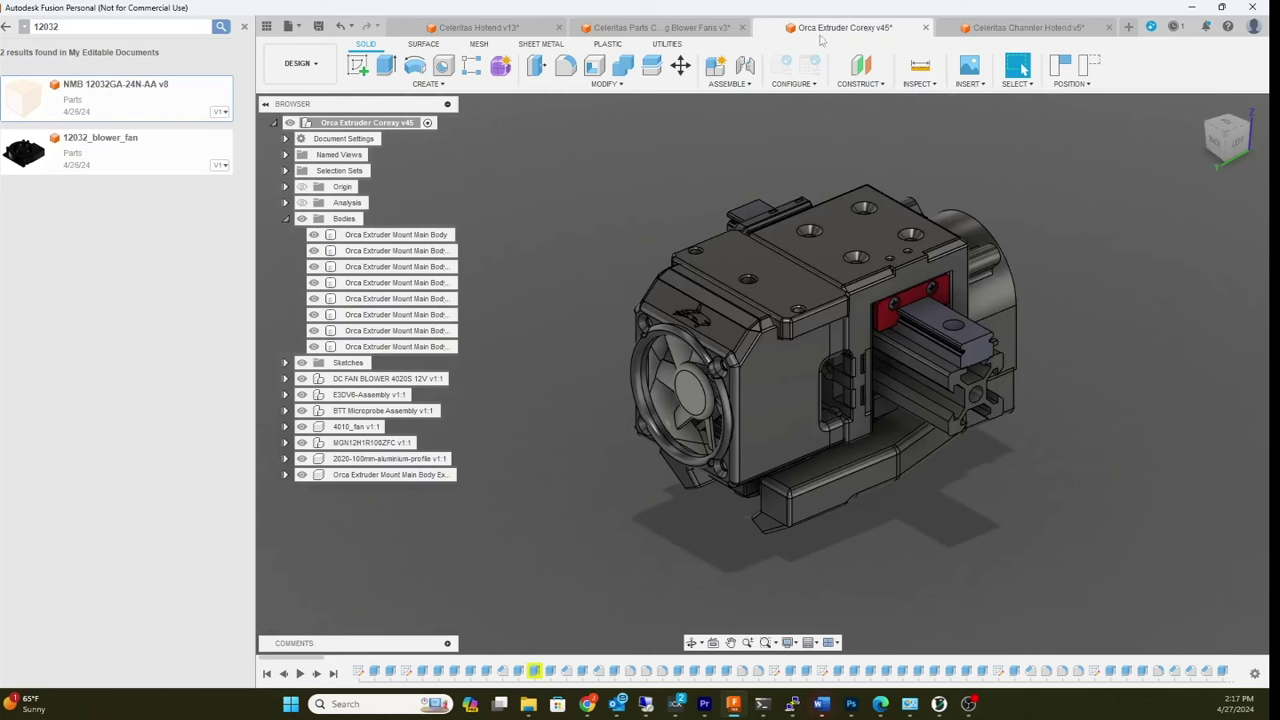
pyautogui.click(667, 30)
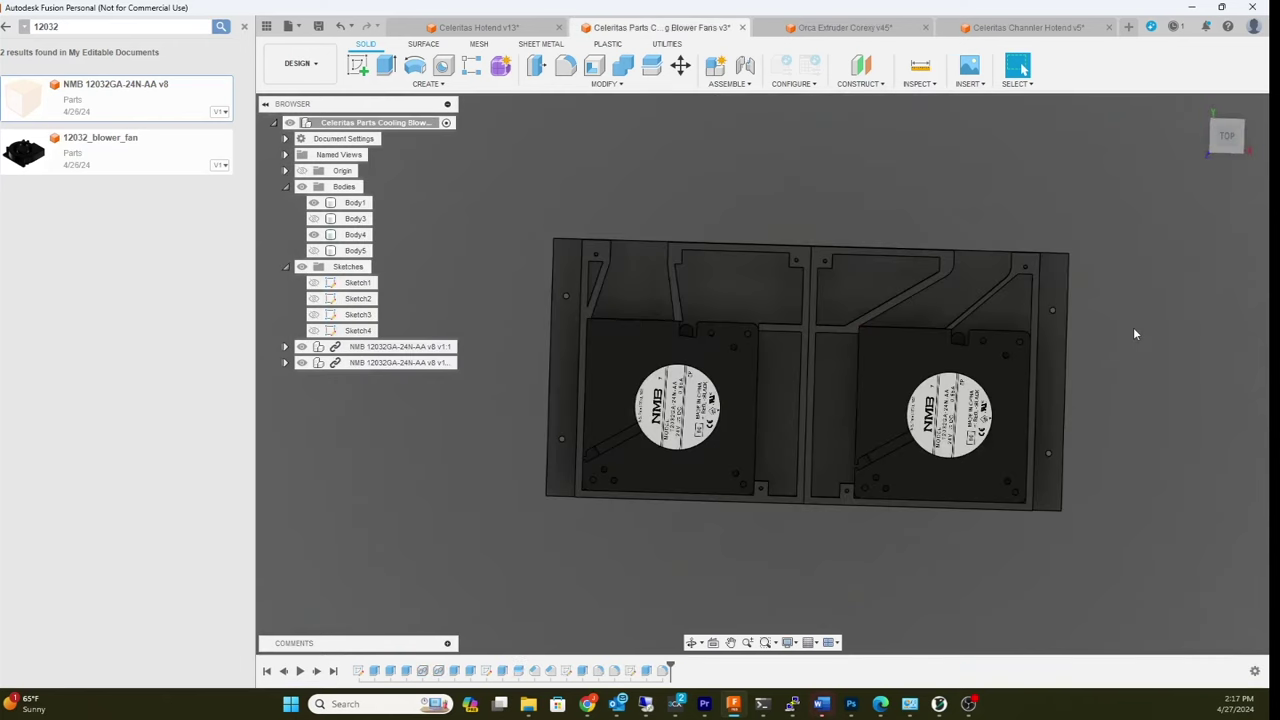
pyautogui.keyDown('shift'); pyautogui.moveTo(1133, 333); pyautogui.dragTo(1107, 420, button='middle'); pyautogui.keyUp('shift')
pyautogui.click(314, 218)
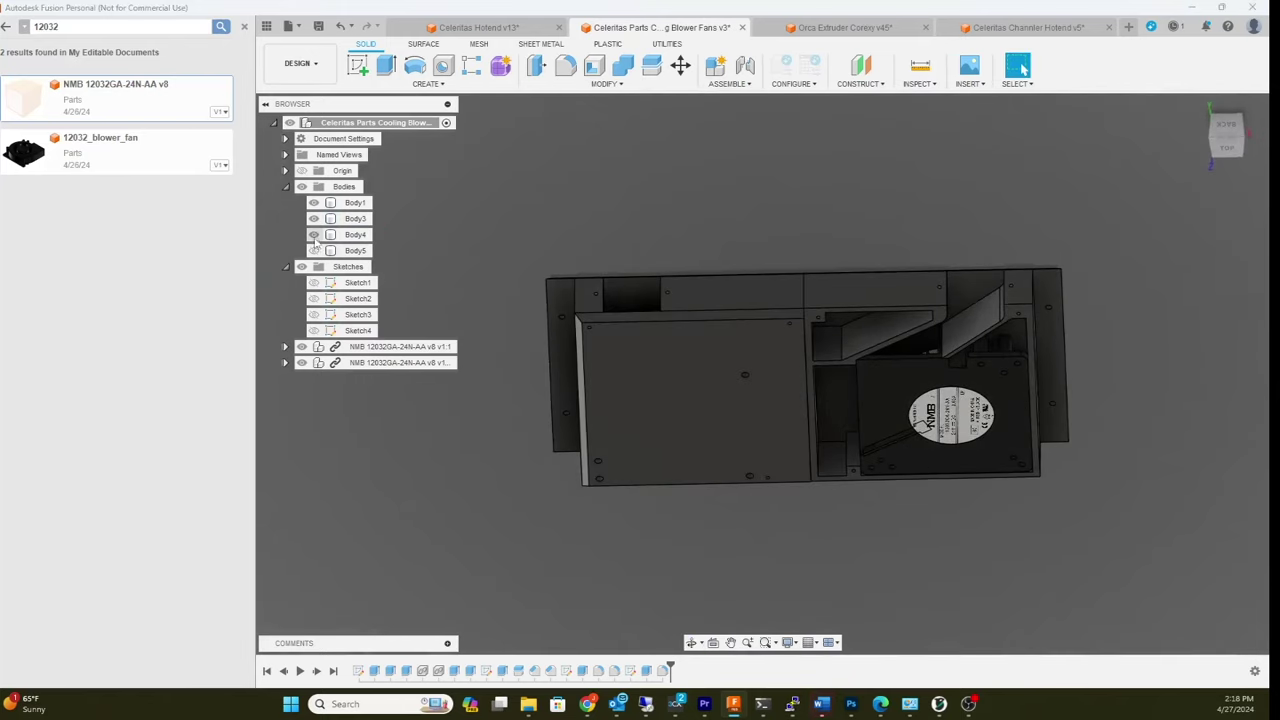
pyautogui.click(314, 250)
pyautogui.keyDown('shift'); pyautogui.moveTo(583, 188); pyautogui.dragTo(776, 298, button='middle'); pyautogui.keyUp('shift')
pyautogui.keyDown('shift'); pyautogui.moveTo(794, 189); pyautogui.dragTo(722, 271, button='middle'); pyautogui.keyUp('shift')
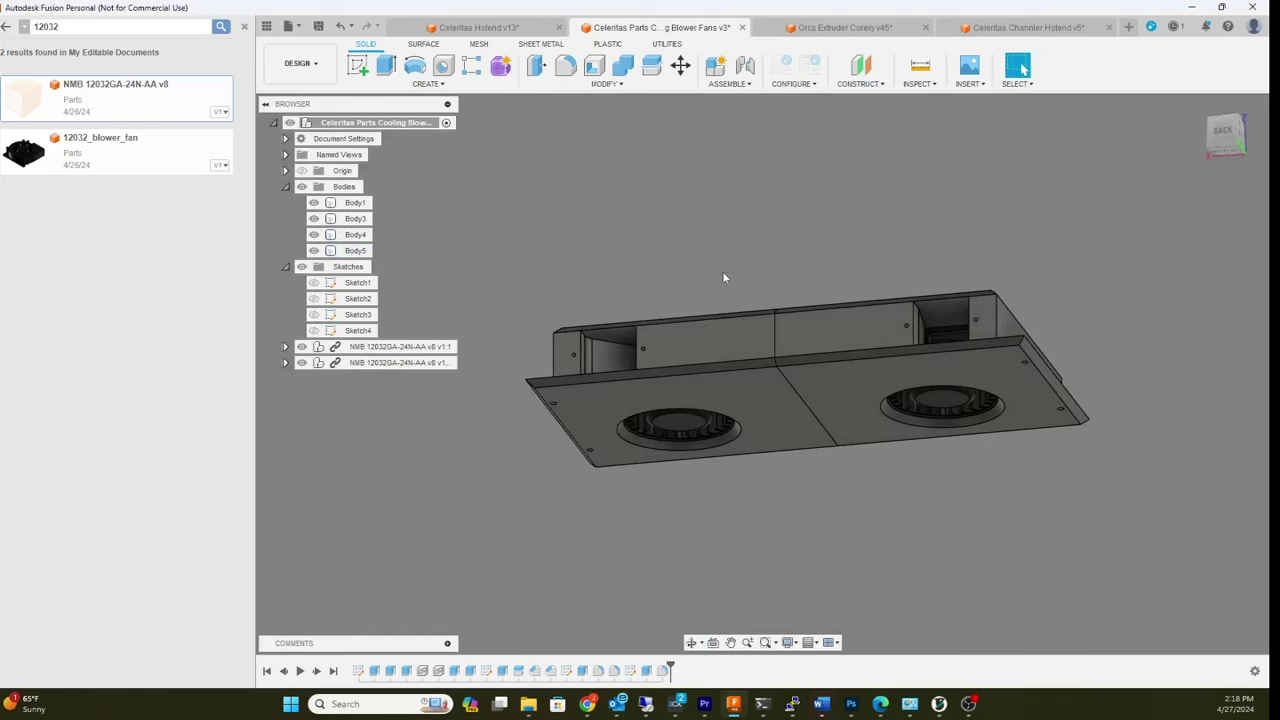
pyautogui.keyDown('shift'); pyautogui.moveTo(594, 648); pyautogui.dragTo(766, 511, button='middle'); pyautogui.keyUp('shift')
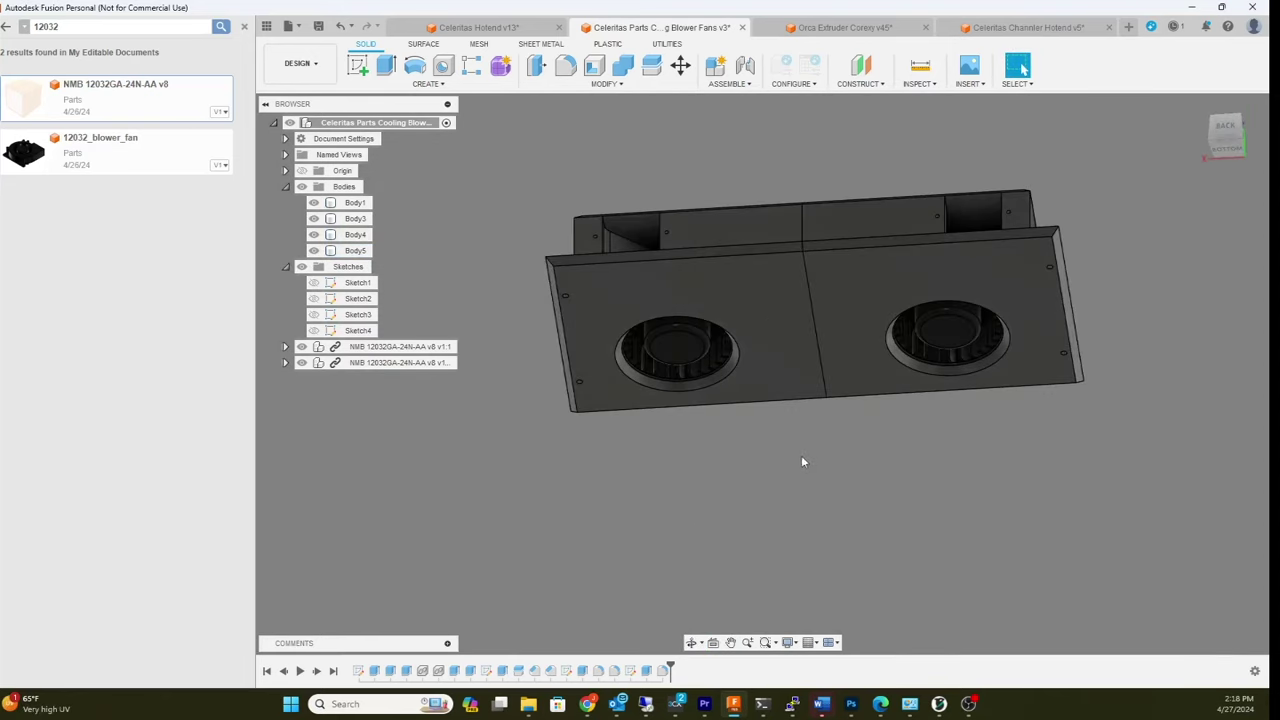
pyautogui.keyDown('shift'); pyautogui.moveTo(801, 461); pyautogui.dragTo(940, 296, button='middle'); pyautogui.keyUp('shift')
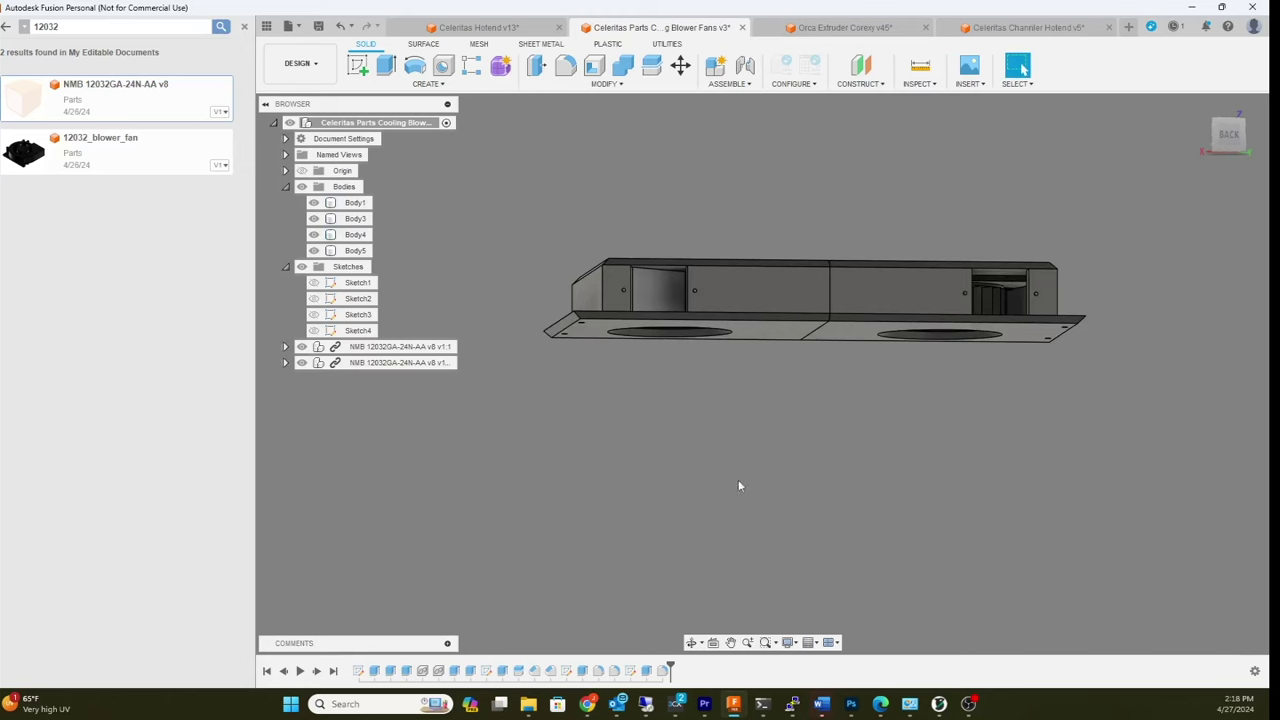
# Return to the Celeritas Channler Hotend design and examine the heater block's curved sides, front face and nozzle area
pyautogui.click(1025, 28)
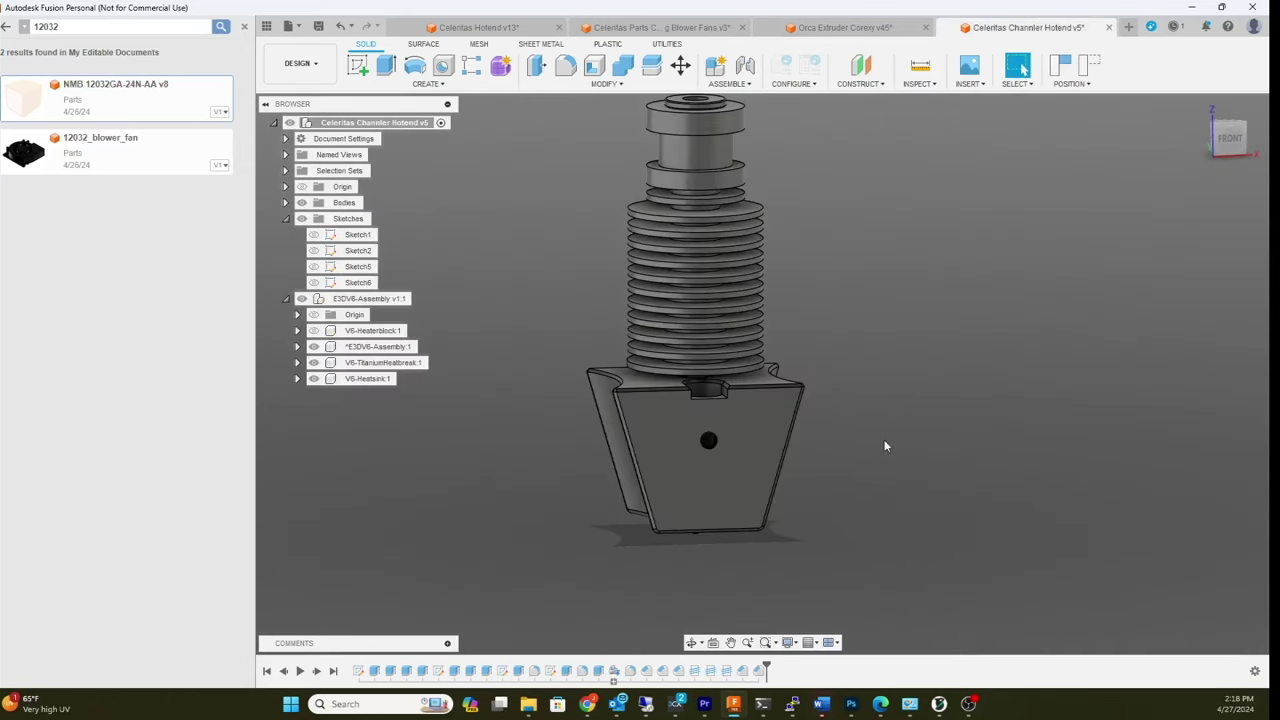
pyautogui.keyDown('shift'); pyautogui.moveTo(884, 440); pyautogui.dragTo(787, 432, button='middle'); pyautogui.keyUp('shift')
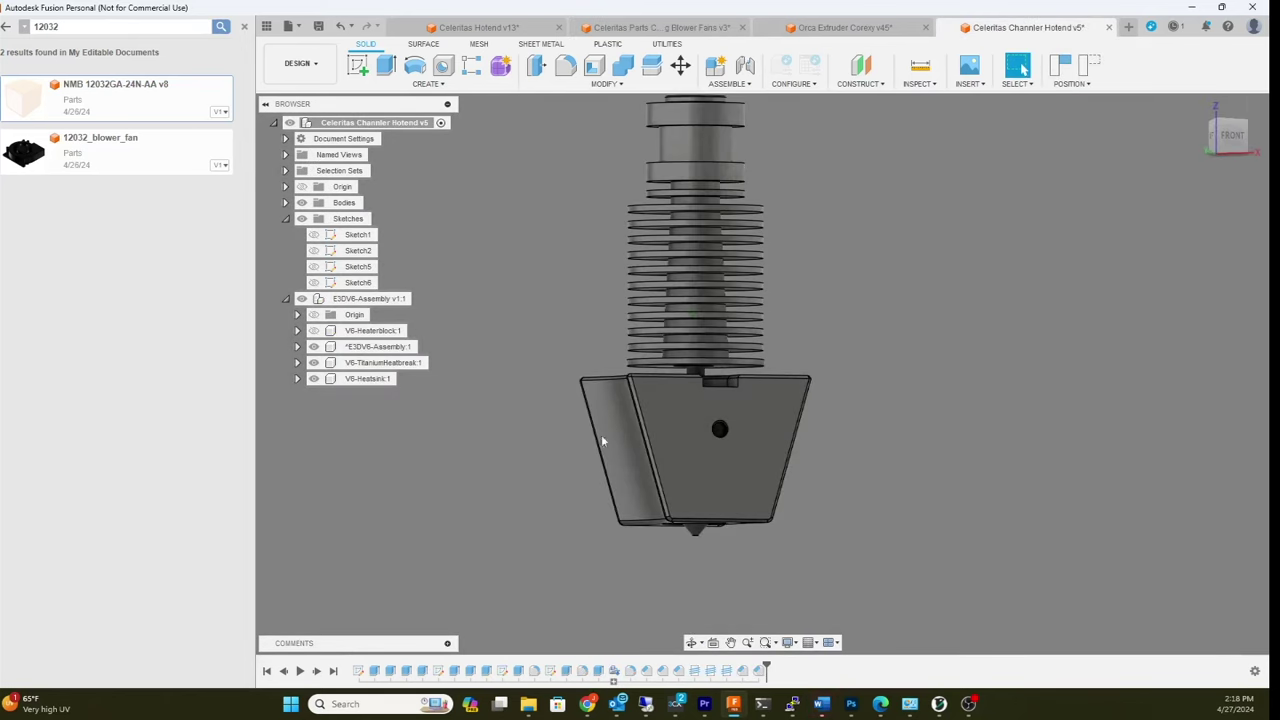
pyautogui.keyDown('shift'); pyautogui.moveTo(1012, 422); pyautogui.dragTo(958, 407, button='middle'); pyautogui.keyUp('shift')
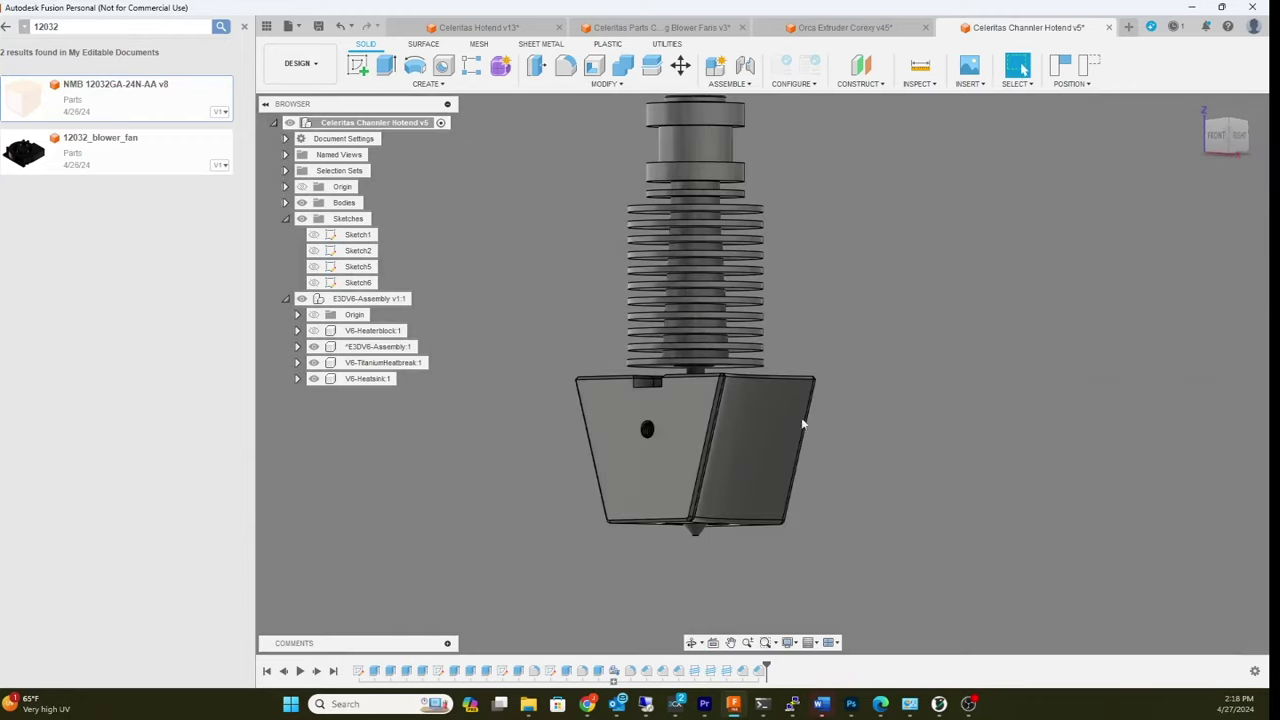
pyautogui.keyDown('shift'); pyautogui.moveTo(1081, 491); pyautogui.dragTo(1114, 466, button='middle'); pyautogui.keyUp('shift')
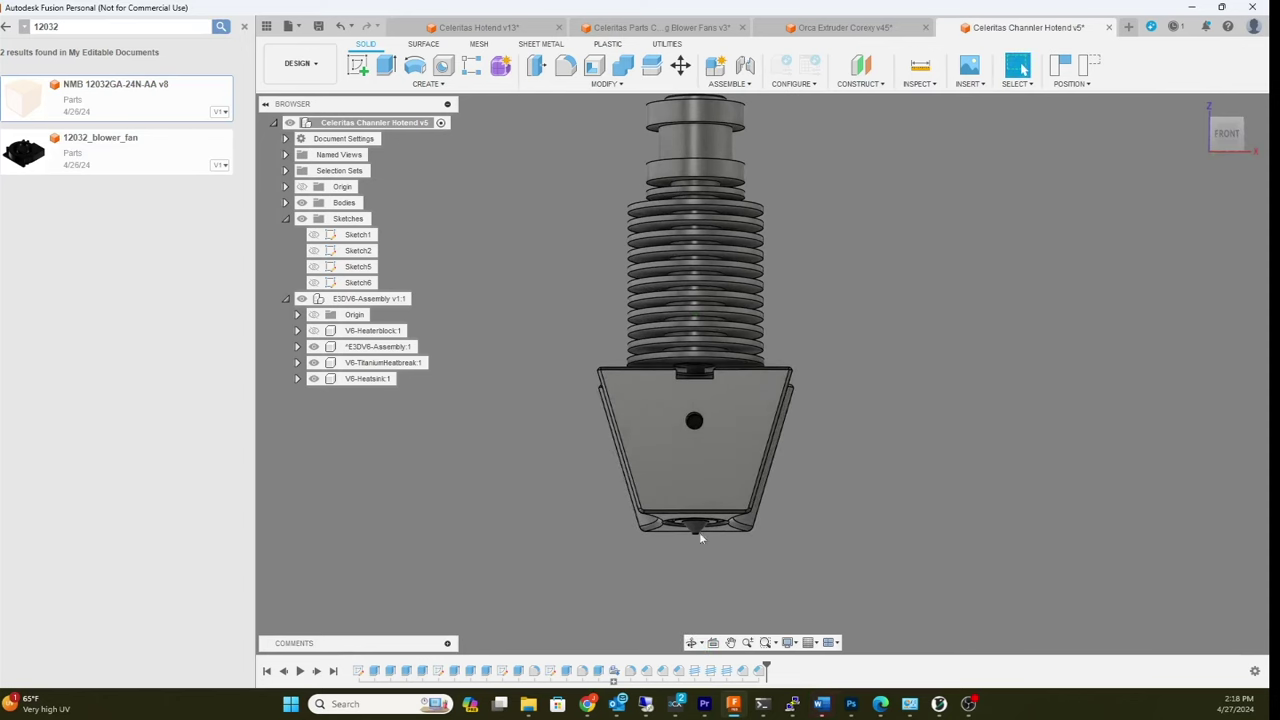
pyautogui.keyDown('shift'); pyautogui.moveTo(1050, 440); pyautogui.dragTo(760, 462, button='middle'); pyautogui.keyUp('shift')
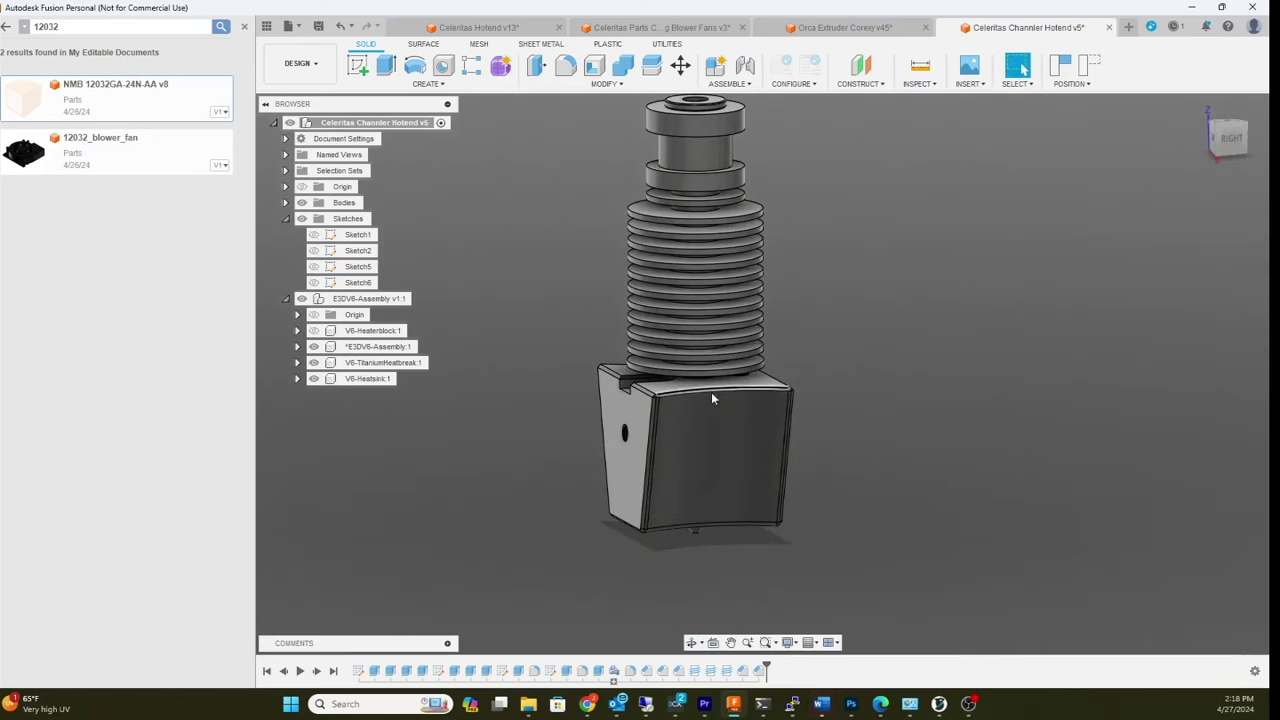
pyautogui.keyDown('shift'); pyautogui.moveTo(956, 456); pyautogui.dragTo(936, 440, button='middle'); pyautogui.keyUp('shift')
pyautogui.scroll(-1, 962, 425)
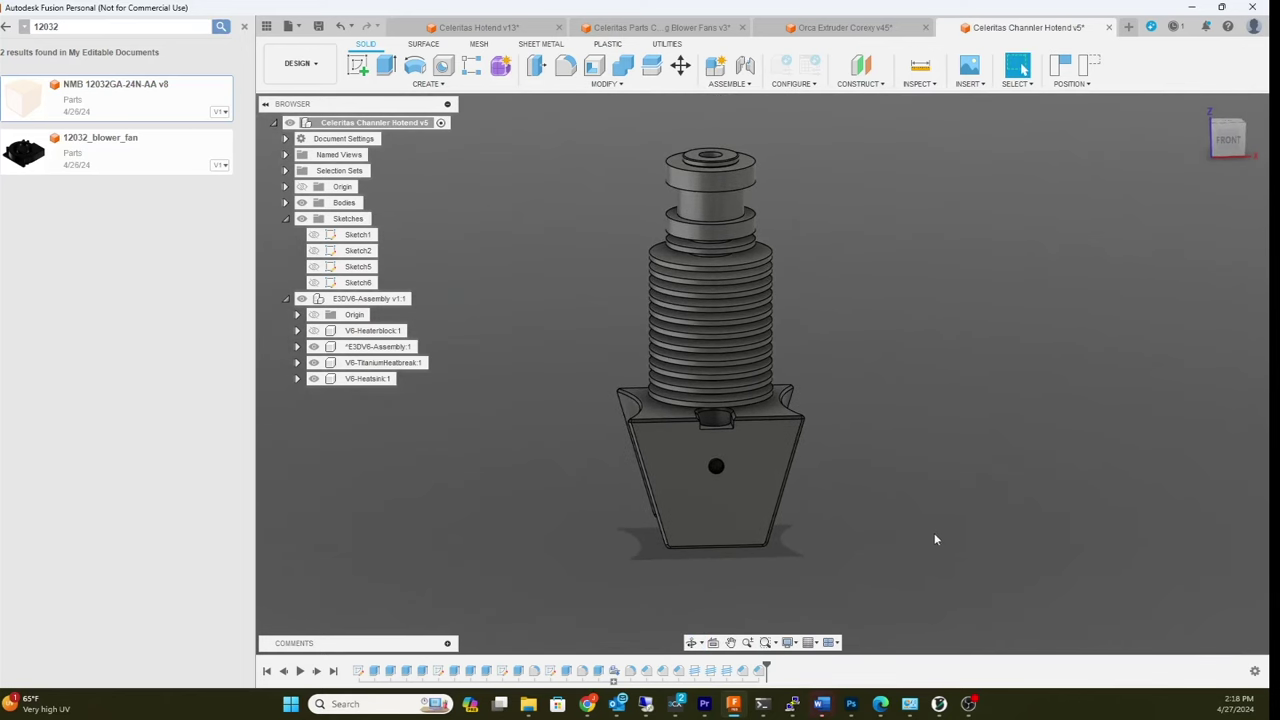
pyautogui.keyDown('shift'); pyautogui.moveTo(934, 539); pyautogui.dragTo(831, 573, button='middle'); pyautogui.keyUp('shift')
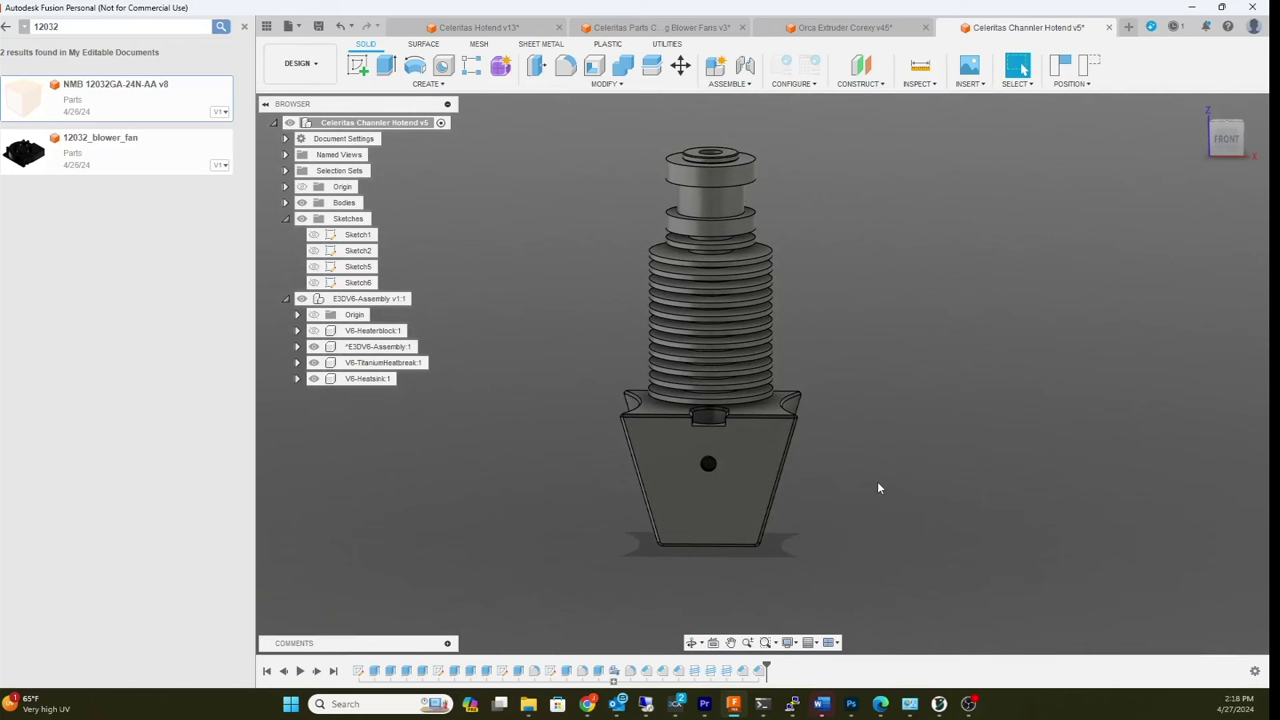
pyautogui.moveTo(877, 481)
pyautogui.keyDown('shift'); pyautogui.mouseDown(button='middle')
pyautogui.moveTo(971, 471)
pyautogui.moveTo(911, 480)
pyautogui.moveTo(891, 469)
pyautogui.moveTo(877, 476)
pyautogui.moveTo(1077, 469)
pyautogui.moveTo(920, 466)
pyautogui.moveTo(885, 483)
pyautogui.mouseUp(button='middle'); pyautogui.keyUp('shift')
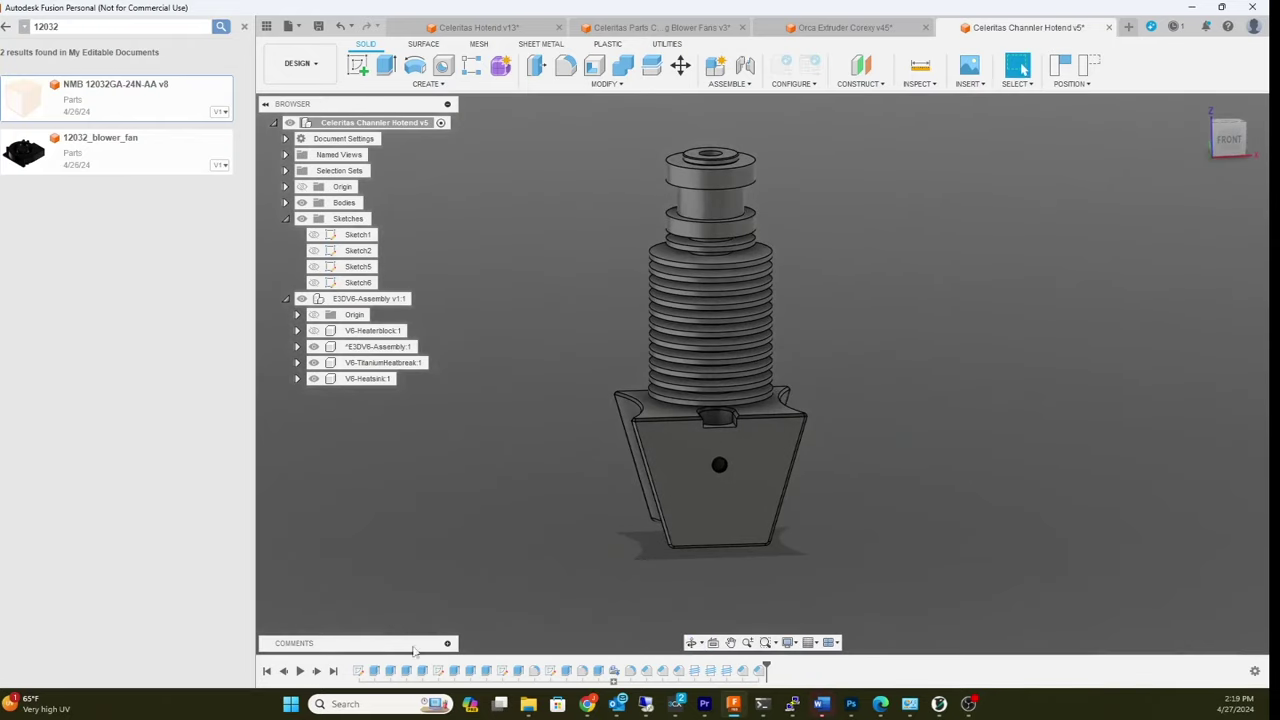
# Edit Sketch1, set the heater block rectangle's width to 36 mm and finish the sketch
pyautogui.rightClick(359, 673)
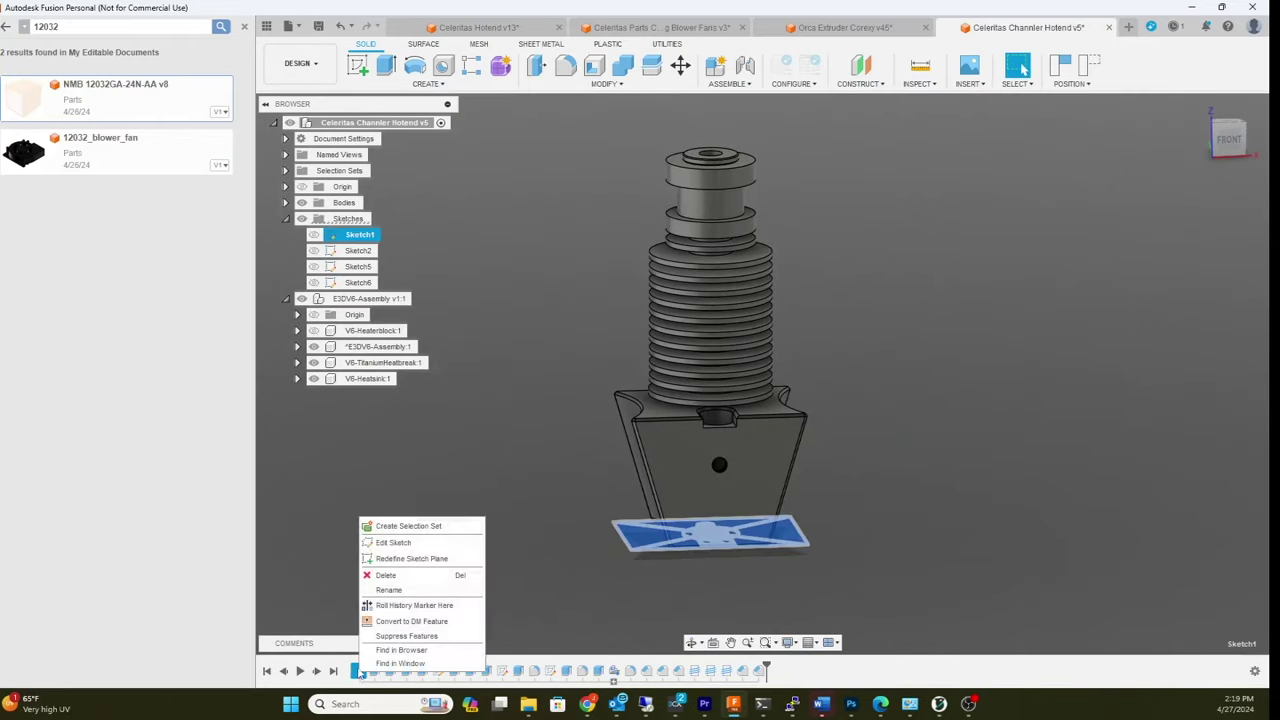
pyautogui.click(392, 543)
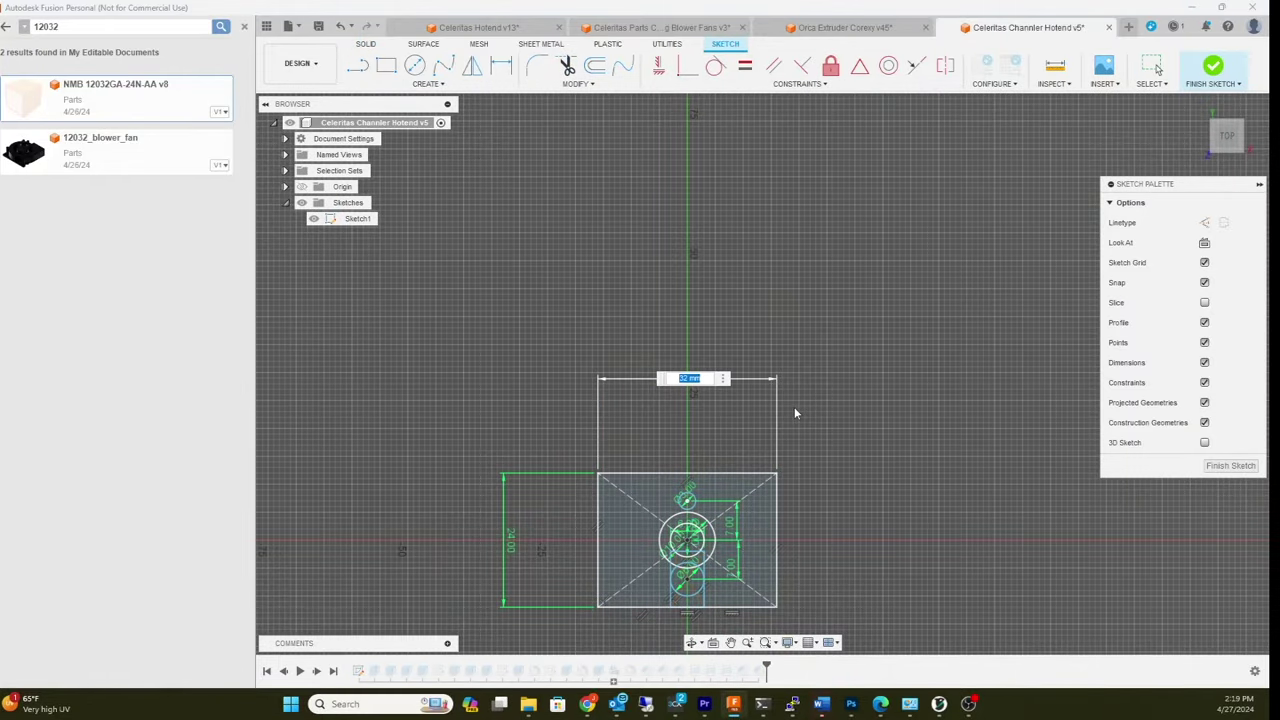
pyautogui.write('36')
pyautogui.press('Return')
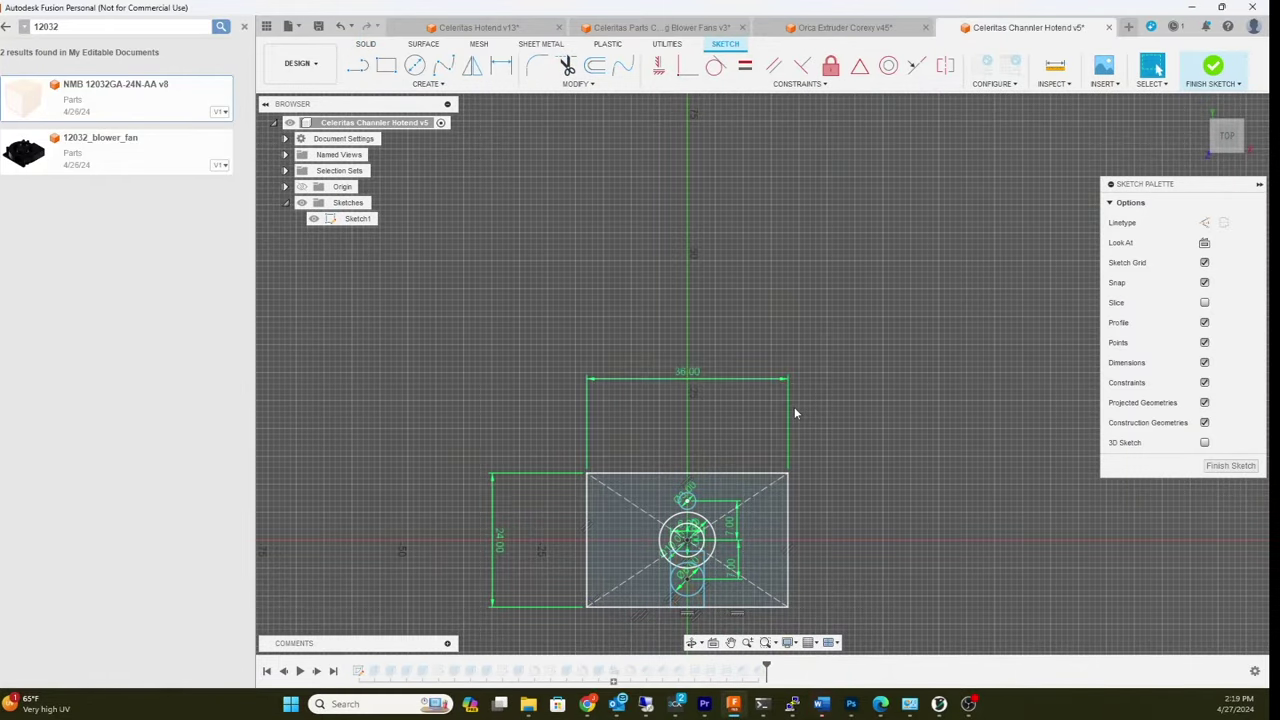
pyautogui.click(1230, 466)
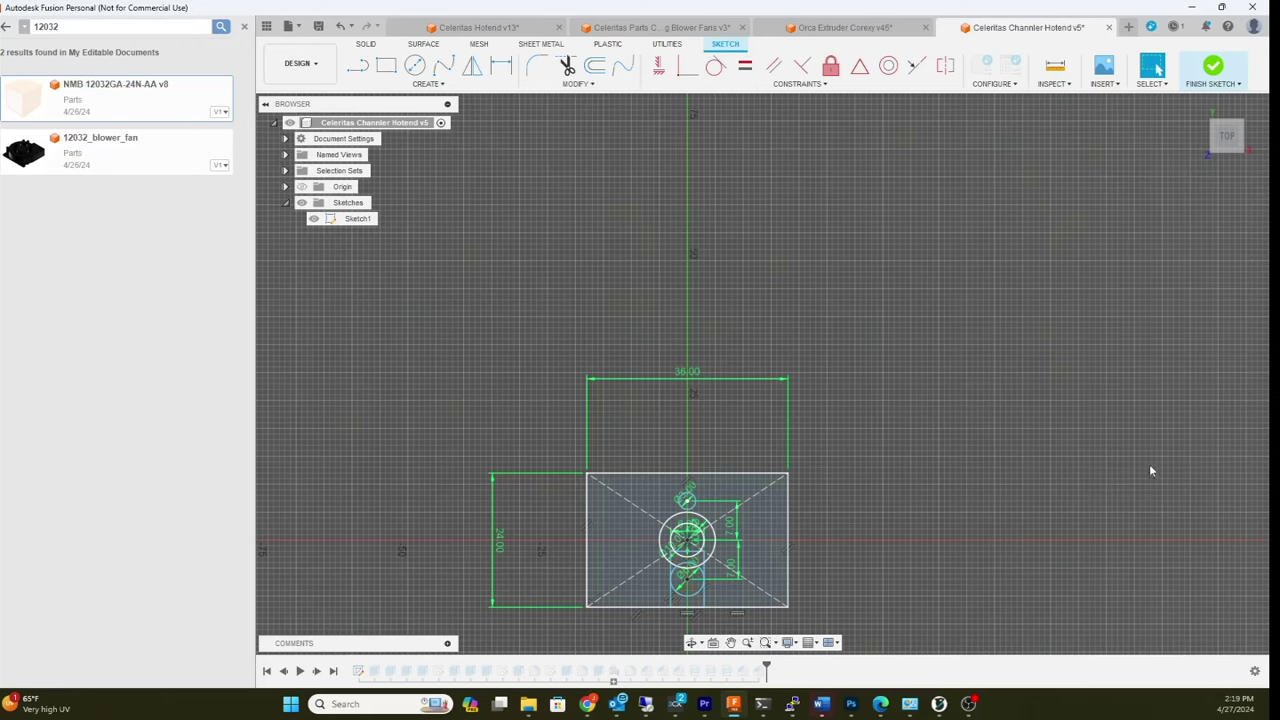
# Undo the width change of the rectangle in Sketch1 and finish the sketch
pyautogui.moveTo(885, 502)
pyautogui.keyDown('shift'); pyautogui.mouseDown(button='middle')
pyautogui.moveTo(955, 445)
pyautogui.moveTo(886, 423)
pyautogui.moveTo(877, 480)
pyautogui.mouseUp(button='middle'); pyautogui.keyUp('shift')
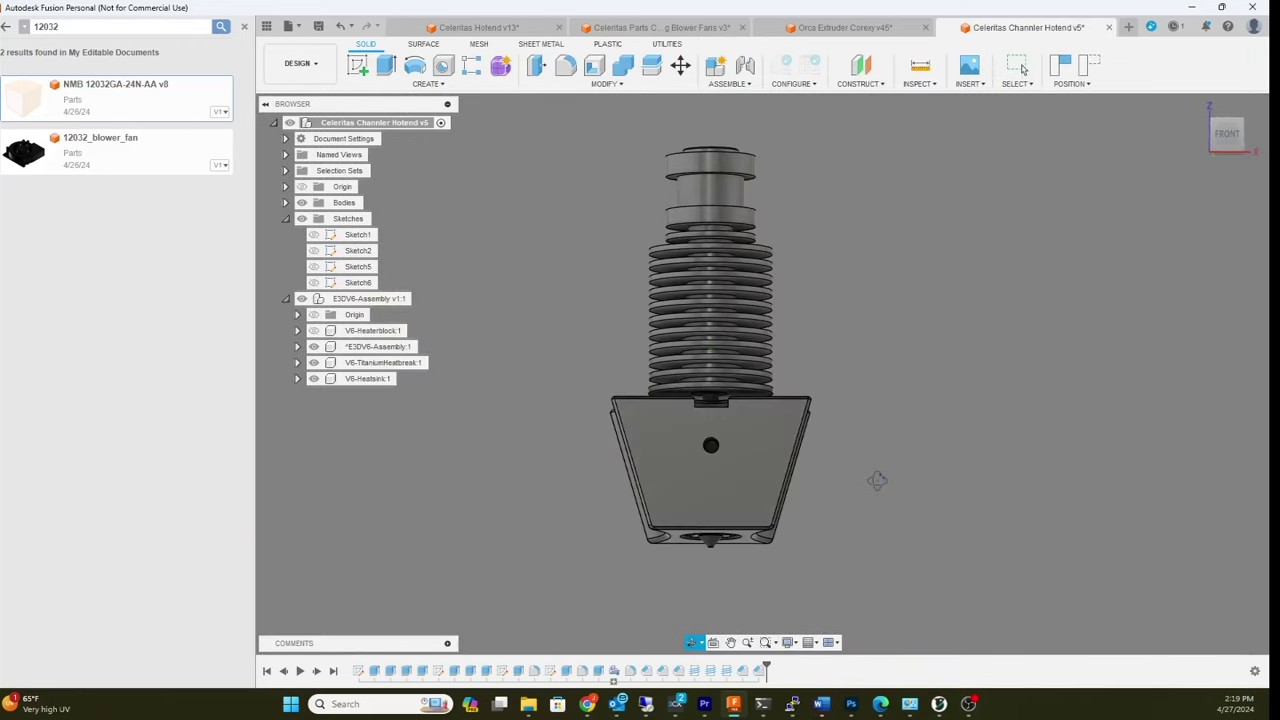
pyautogui.rightClick(362, 678)
pyautogui.click(462, 388)
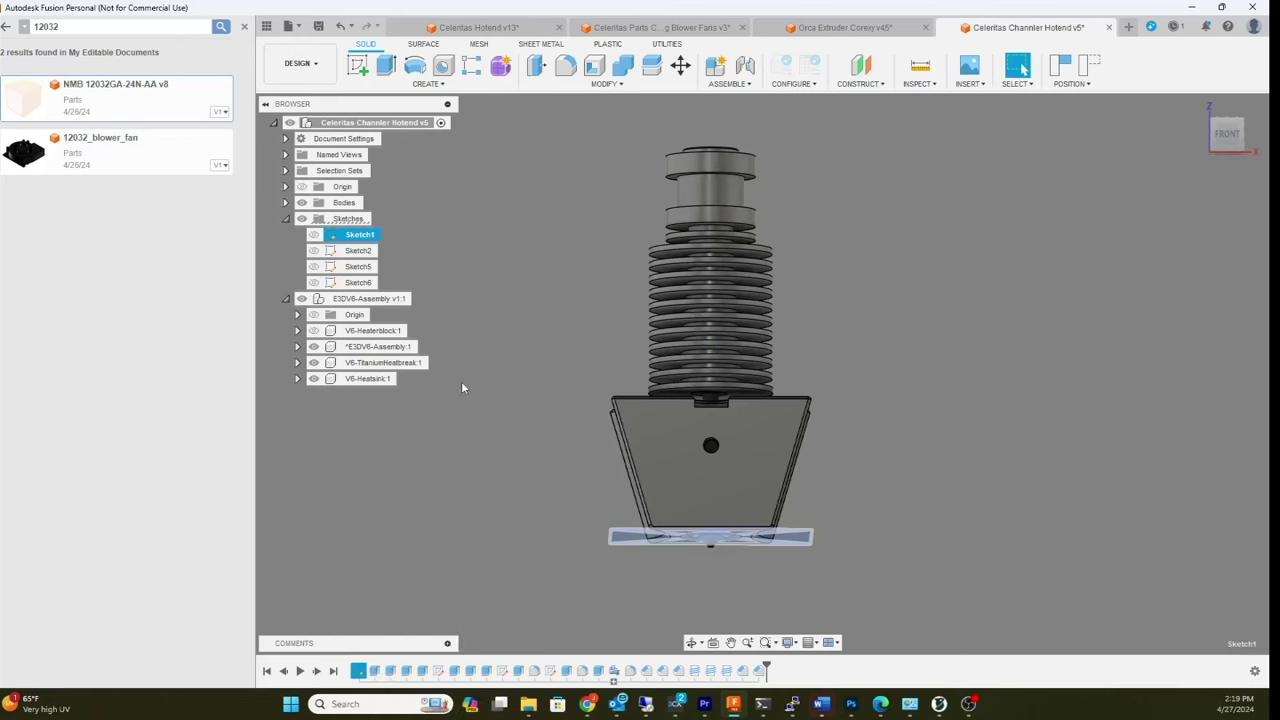
pyautogui.click(341, 27)
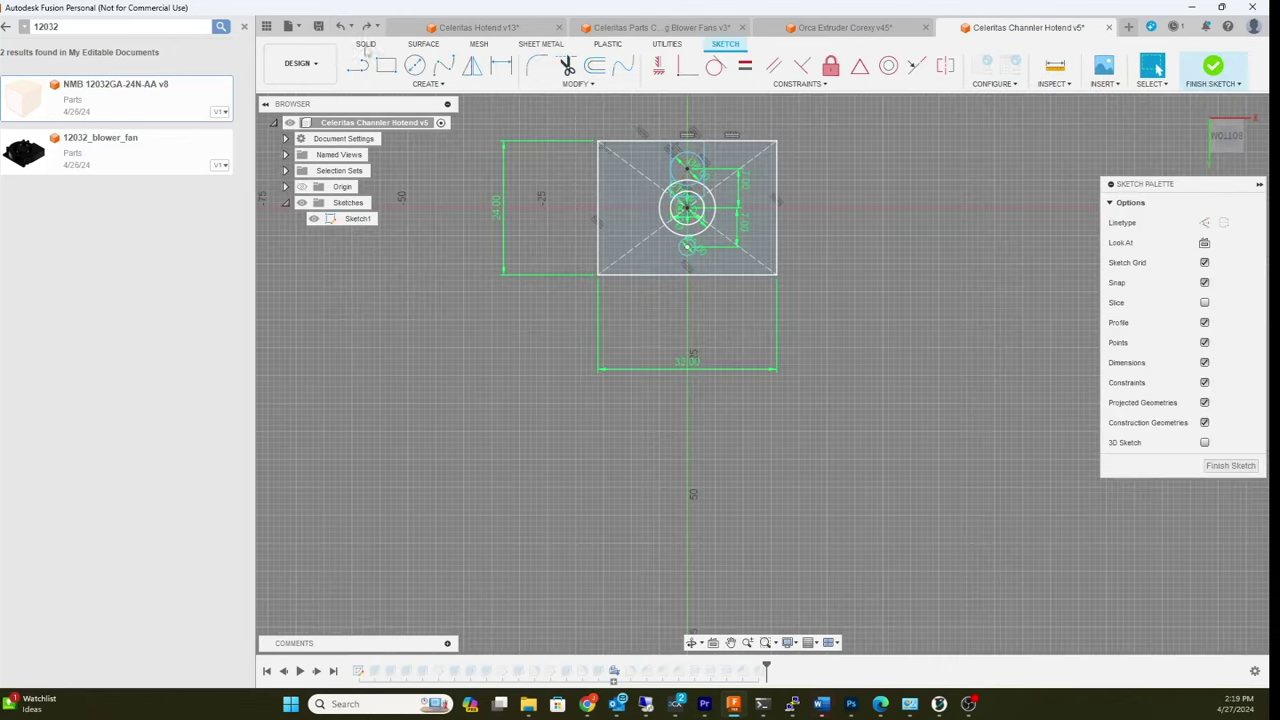
pyautogui.click(1228, 467)
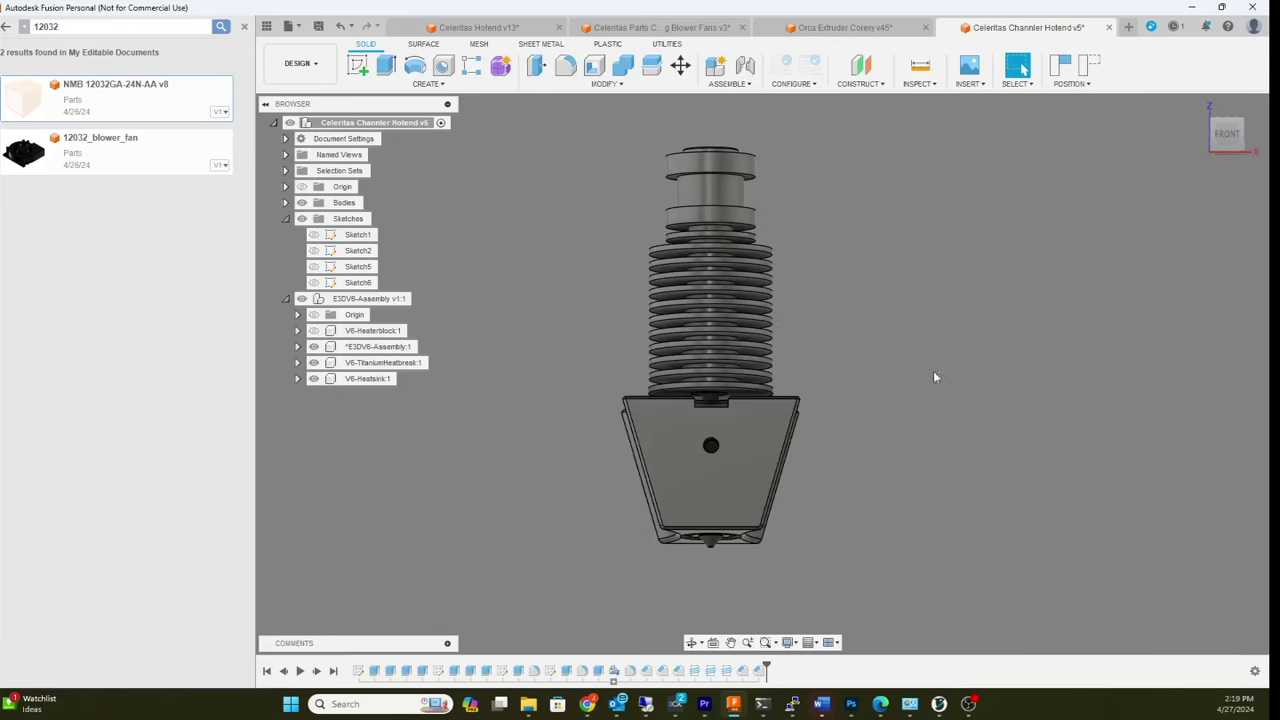
# Examine the hotend's heater block from the back and the front
pyautogui.moveTo(935, 377)
pyautogui.mouseDown(button='middle')
pyautogui.moveTo(904, 330)
pyautogui.moveTo(950, 362)
pyautogui.moveTo(1087, 360)
pyautogui.moveTo(1062, 290)
pyautogui.moveTo(971, 329)
pyautogui.moveTo(1091, 371)
pyautogui.moveTo(1106, 393)
pyautogui.mouseUp(button='middle')
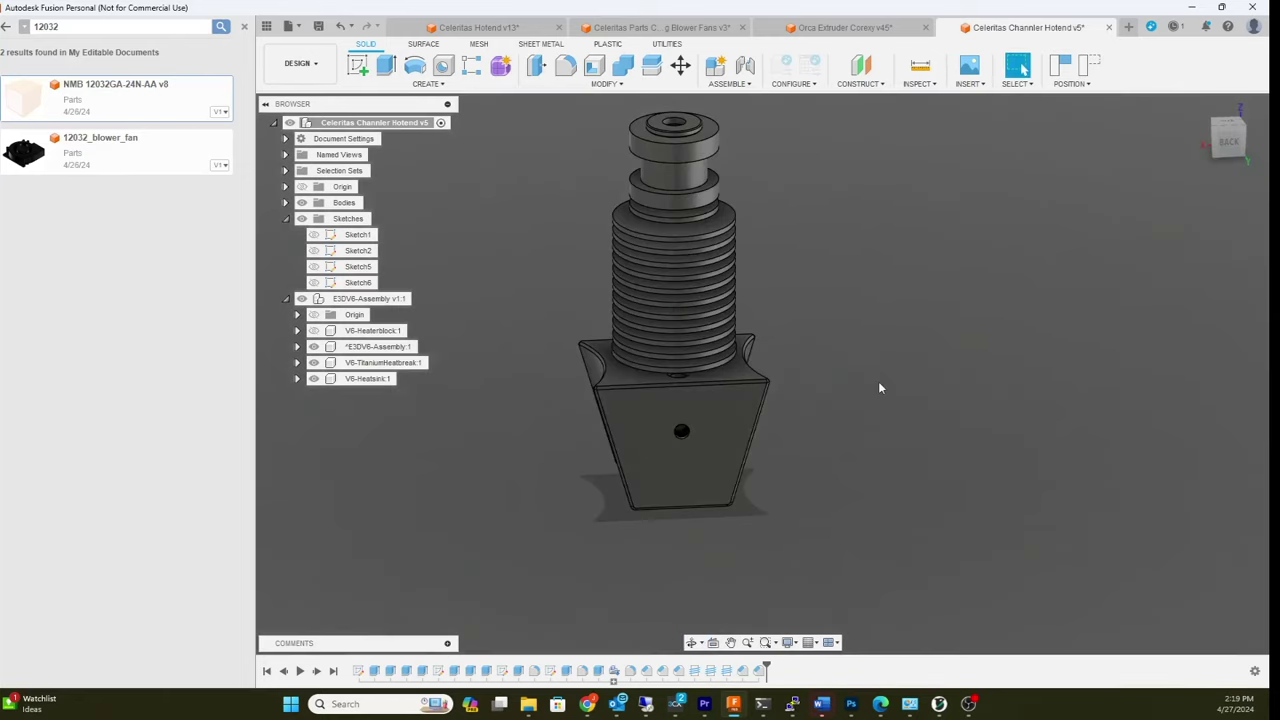
pyautogui.moveTo(880, 387)
pyautogui.mouseDown(button='middle')
pyautogui.moveTo(966, 382)
pyautogui.moveTo(955, 368)
pyautogui.mouseUp(button='middle')
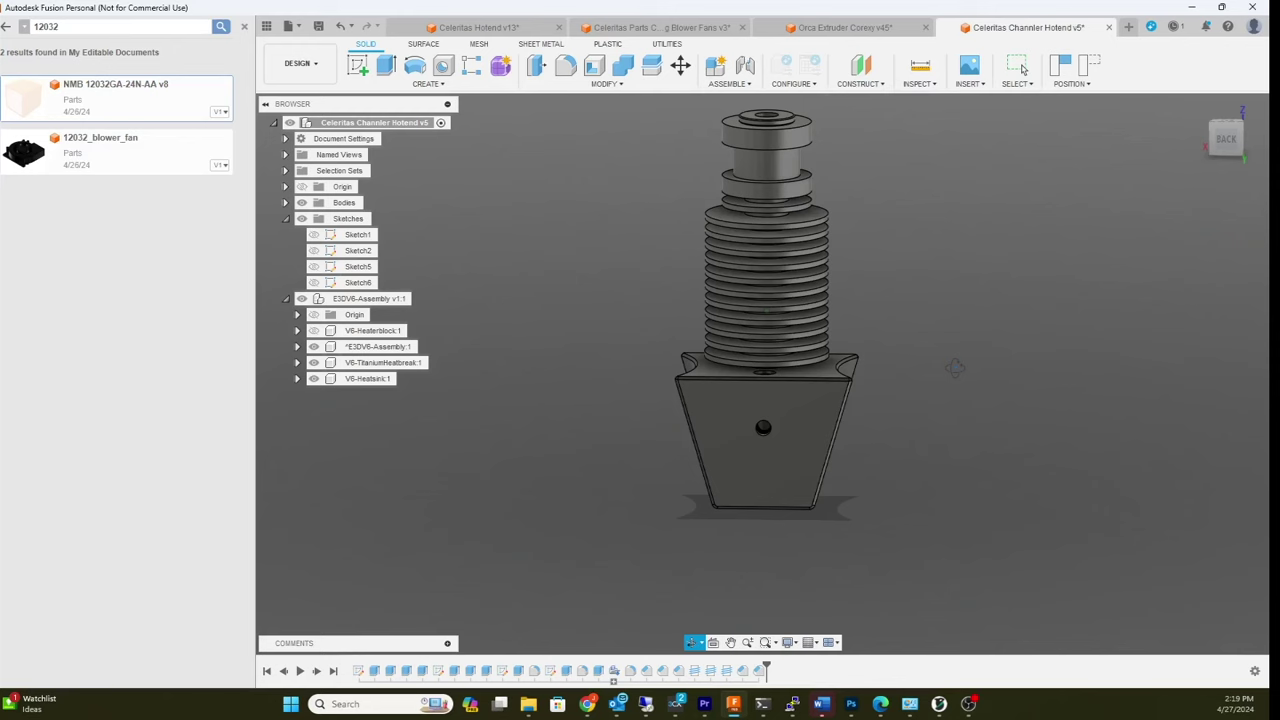
pyautogui.keyDown('shift'); pyautogui.moveTo(955, 368); pyautogui.dragTo(700, 340, button='middle'); pyautogui.keyUp('shift')
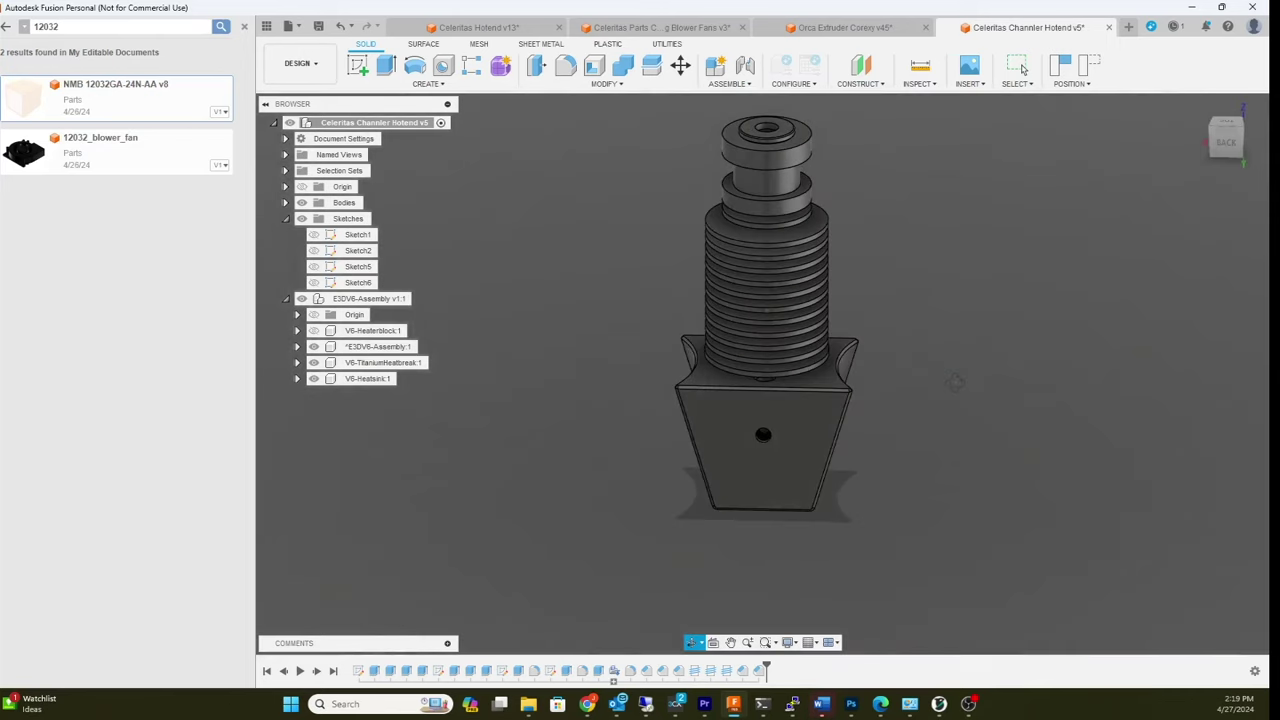
pyautogui.moveTo(957, 383)
pyautogui.keyDown('shift'); pyautogui.mouseDown(button='middle')
pyautogui.moveTo(960, 291)
pyautogui.moveTo(850, 366)
pyautogui.moveTo(790, 385)
pyautogui.moveTo(759, 371)
pyautogui.moveTo(769, 360)
pyautogui.mouseUp(button='middle'); pyautogui.keyUp('shift')
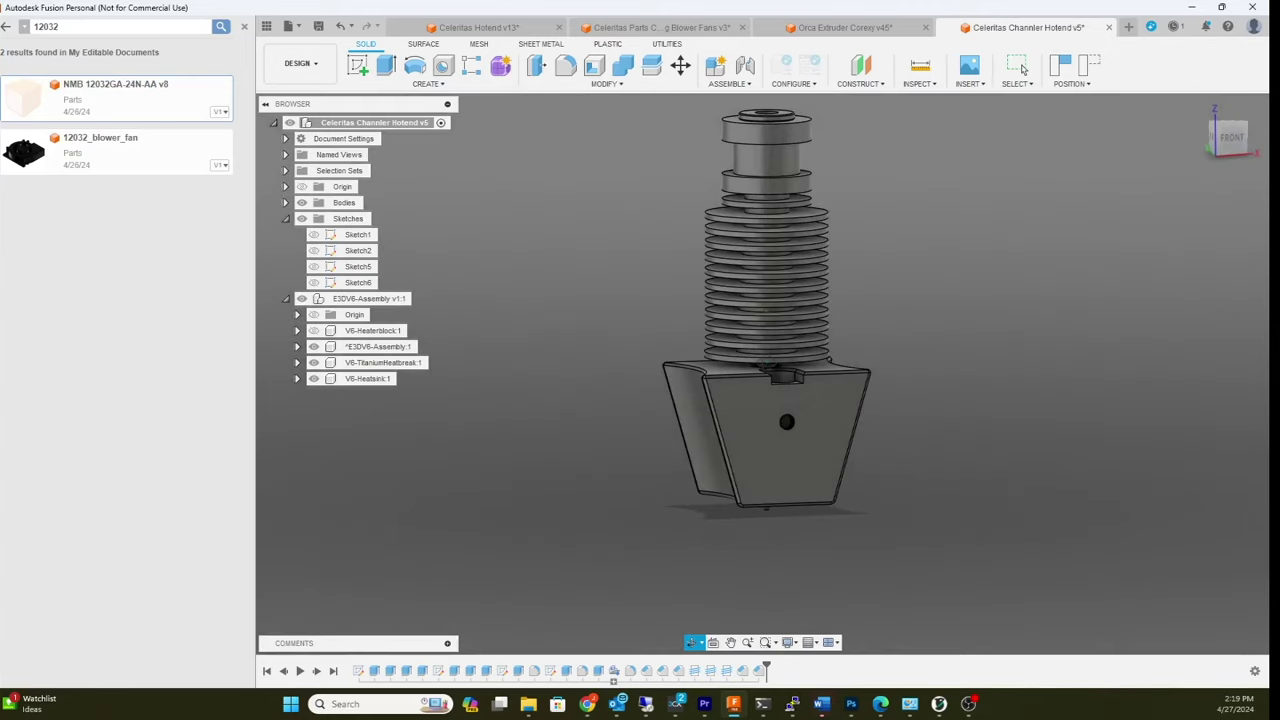
# Switch to the Manufacture workspace and generate the toolpath for Setup1
pyautogui.keyDown('shift'); pyautogui.moveTo(930, 370); pyautogui.dragTo(835, 270, button='middle'); pyautogui.keyUp('shift')
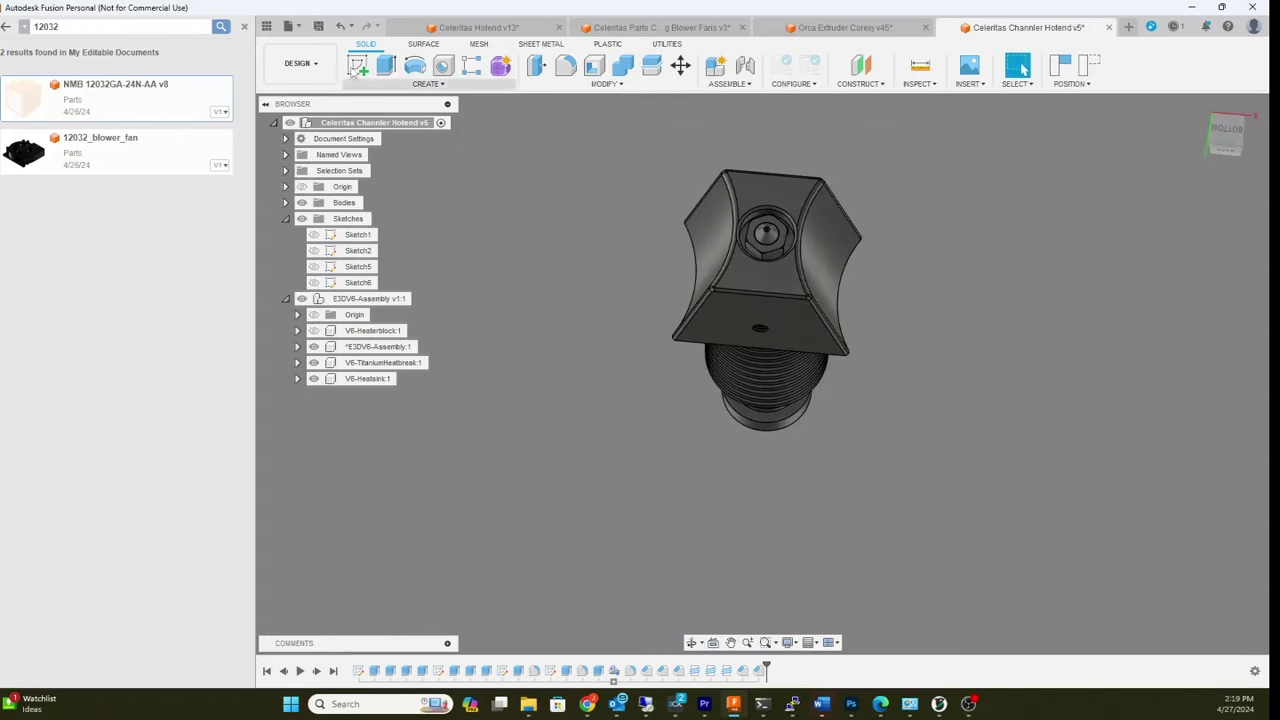
pyautogui.click(300, 63)
pyautogui.click(320, 195)
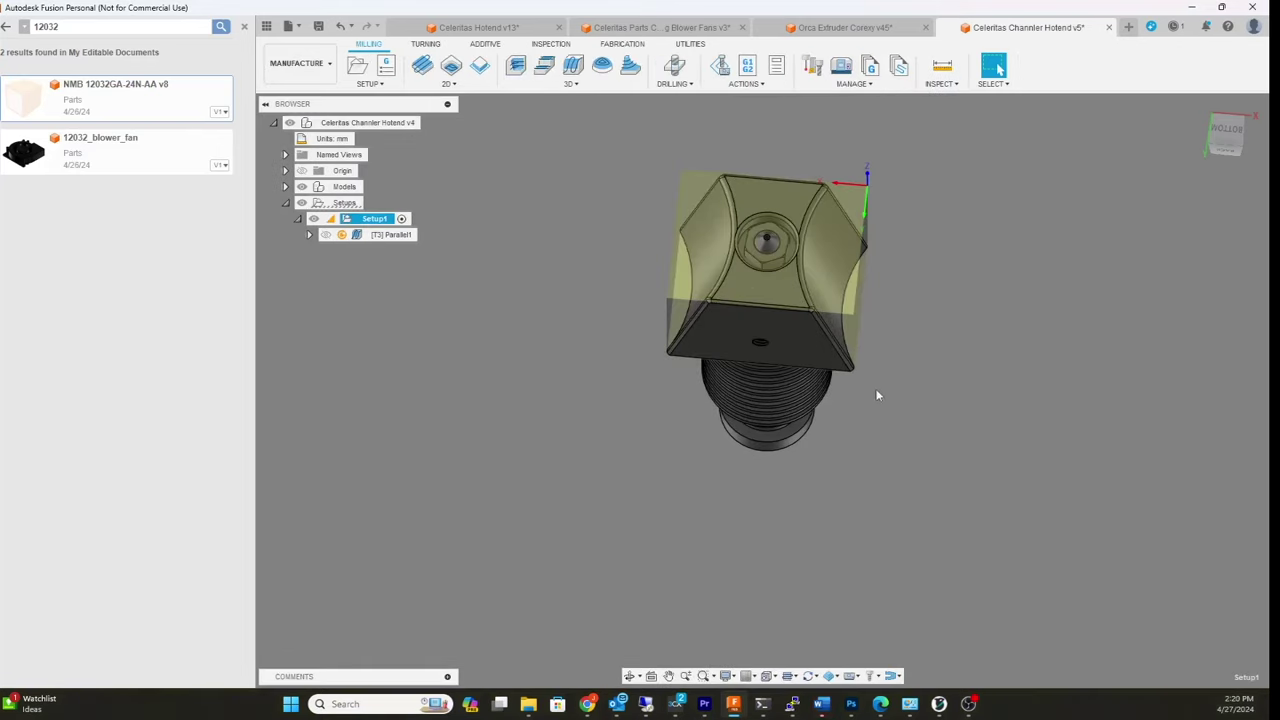
pyautogui.keyDown('shift'); pyautogui.moveTo(900, 378); pyautogui.dragTo(880, 410, button='middle'); pyautogui.keyUp('shift')
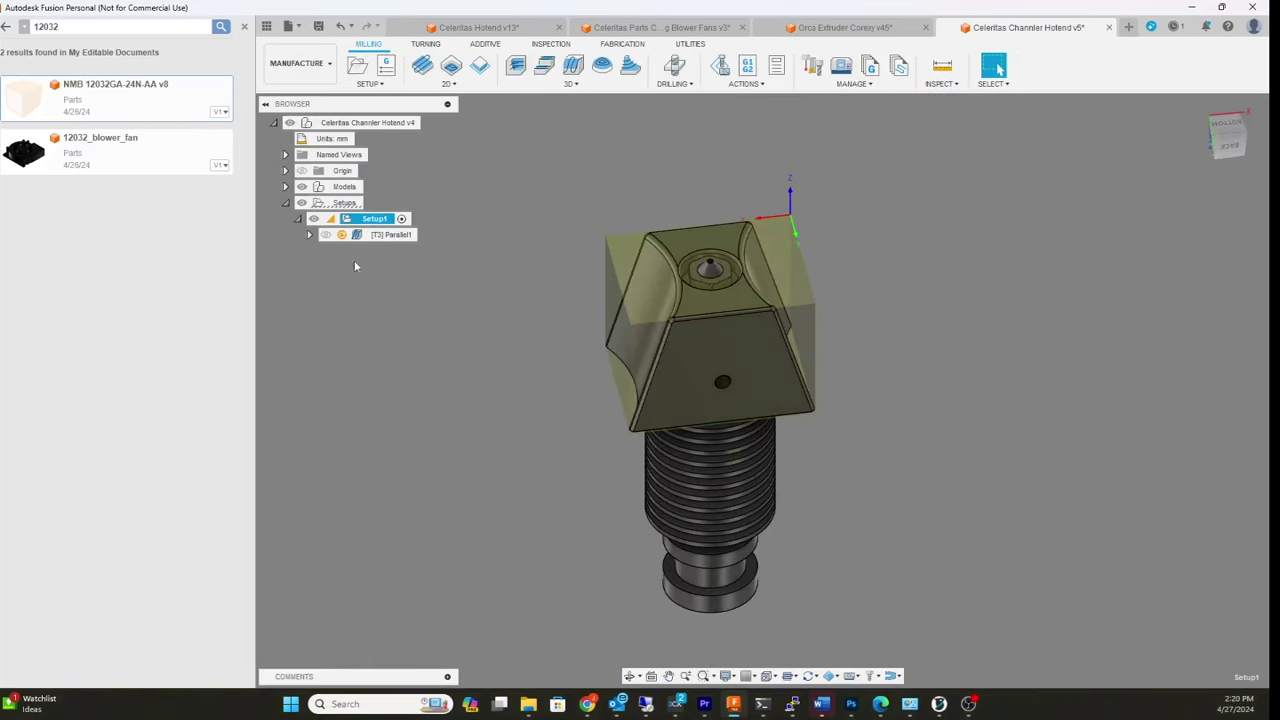
pyautogui.rightClick(381, 229)
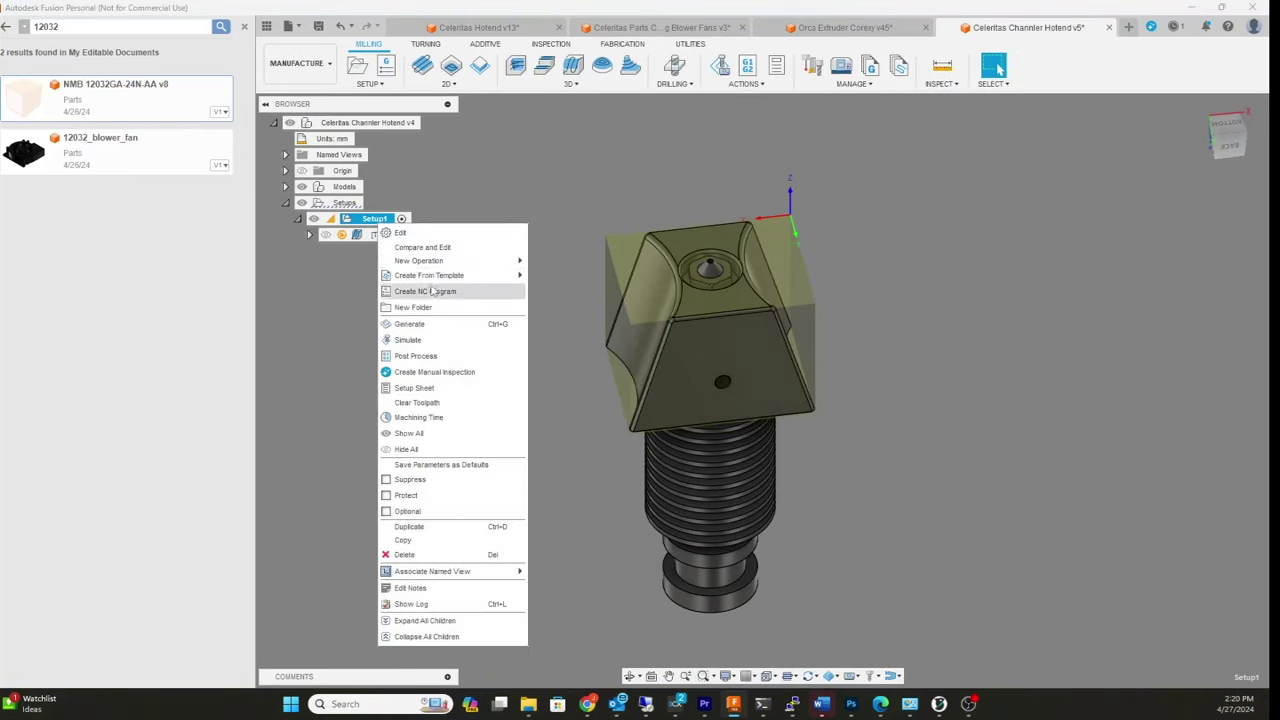
pyautogui.click(455, 326)
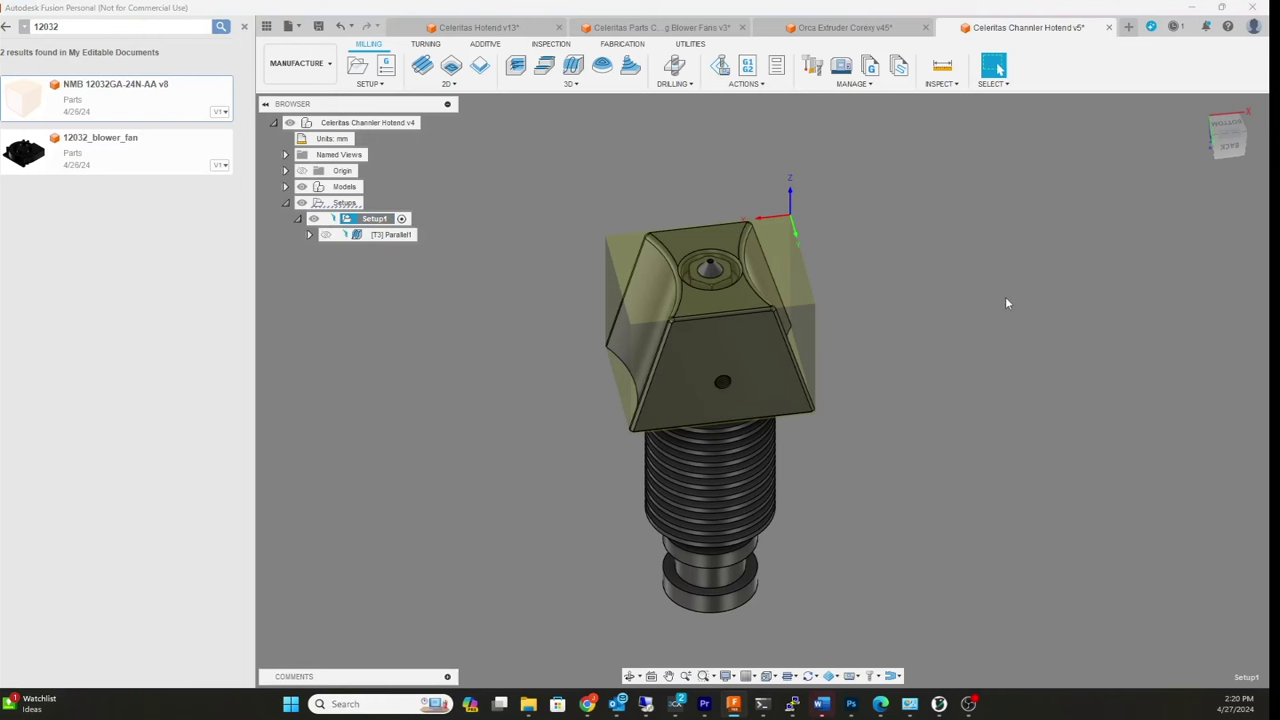
# Examine the heater block inside the Setup1 stock from the back, its underside and the nozzle end
pyautogui.keyDown('shift'); pyautogui.moveTo(983, 316); pyautogui.dragTo(970, 259, button='middle'); pyautogui.keyUp('shift')
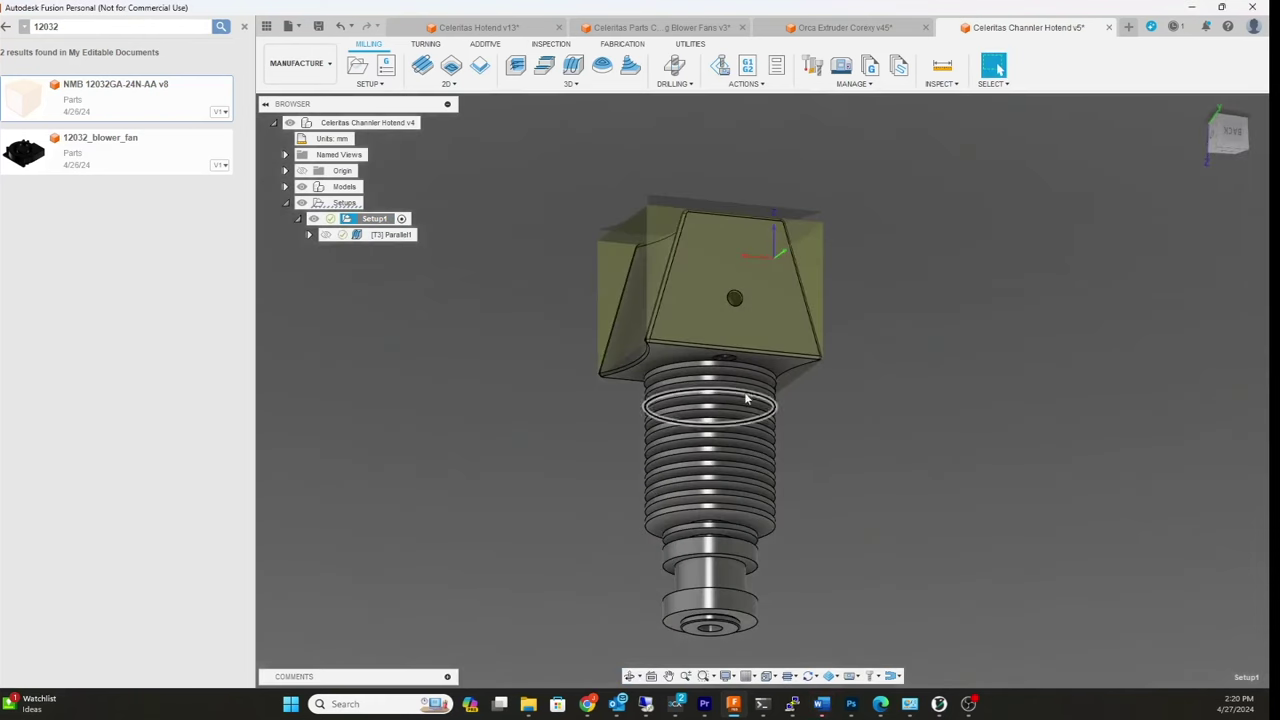
pyautogui.keyDown('shift'); pyautogui.moveTo(998, 301); pyautogui.dragTo(943, 334, button='middle'); pyautogui.keyUp('shift')
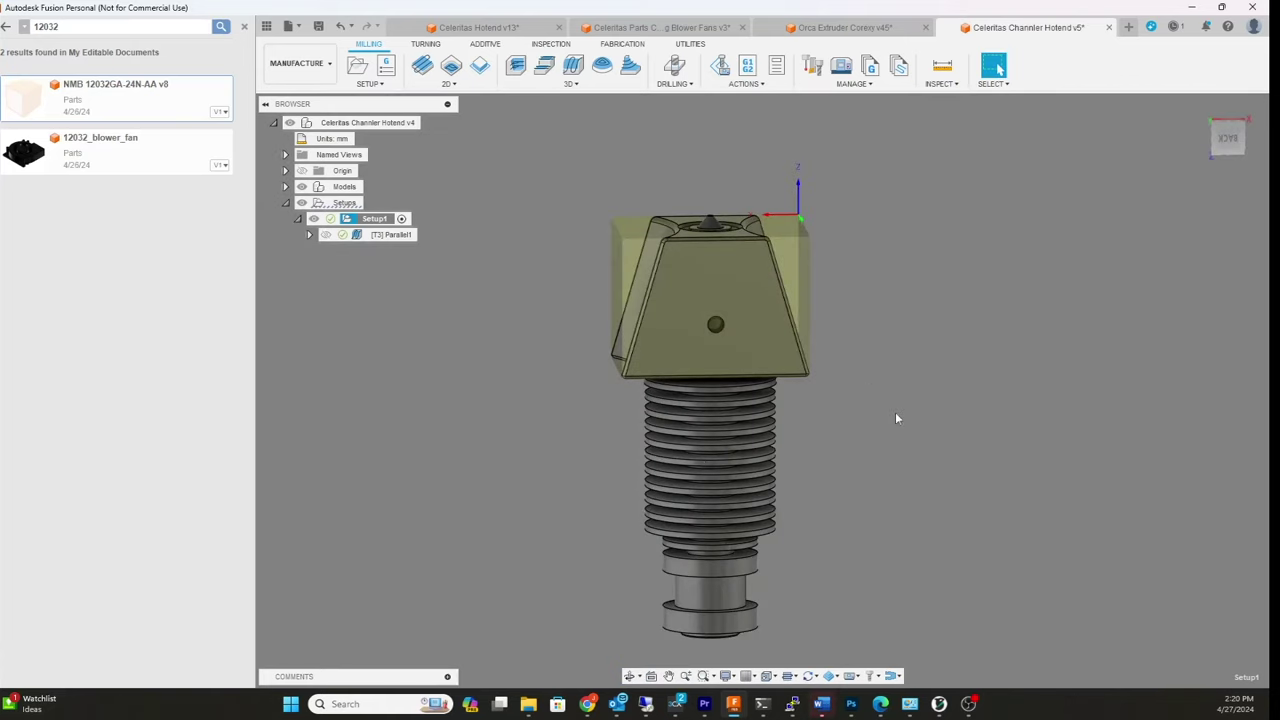
pyautogui.moveTo(897, 417); pyautogui.dragTo(880, 372, button='middle')
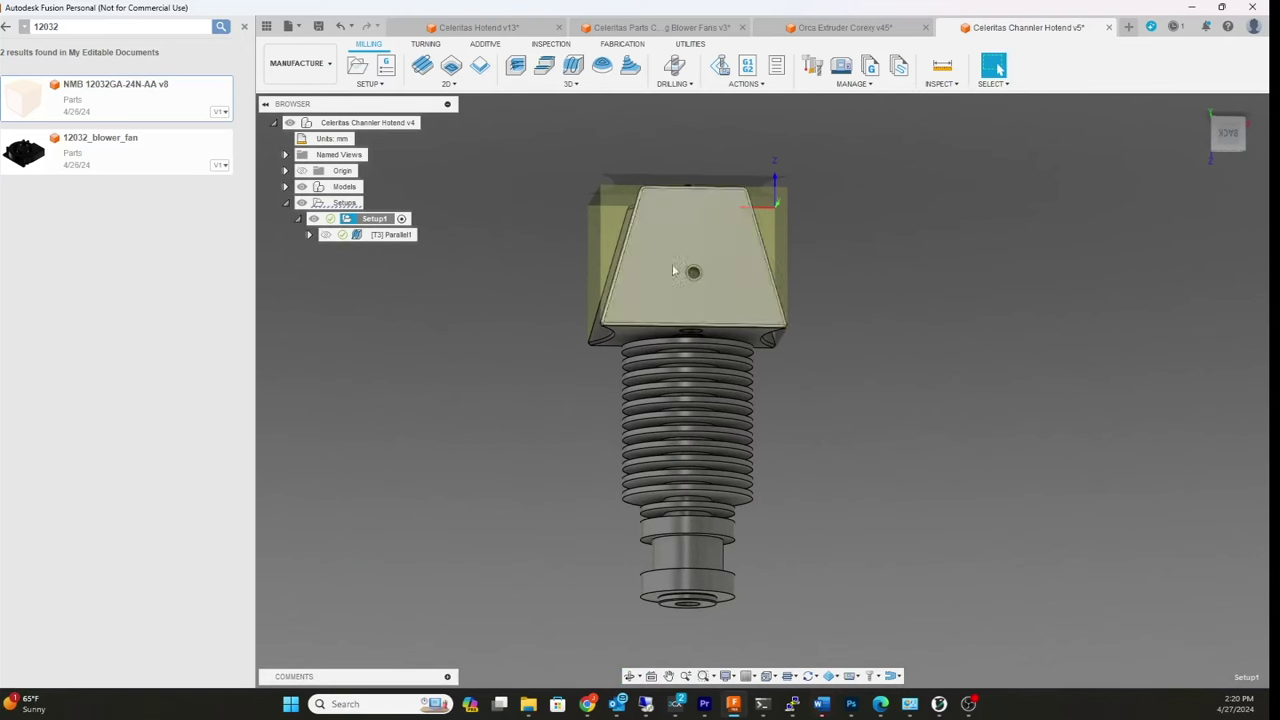
pyautogui.keyDown('shift'); pyautogui.moveTo(909, 289); pyautogui.dragTo(905, 356, button='middle'); pyautogui.keyUp('shift')
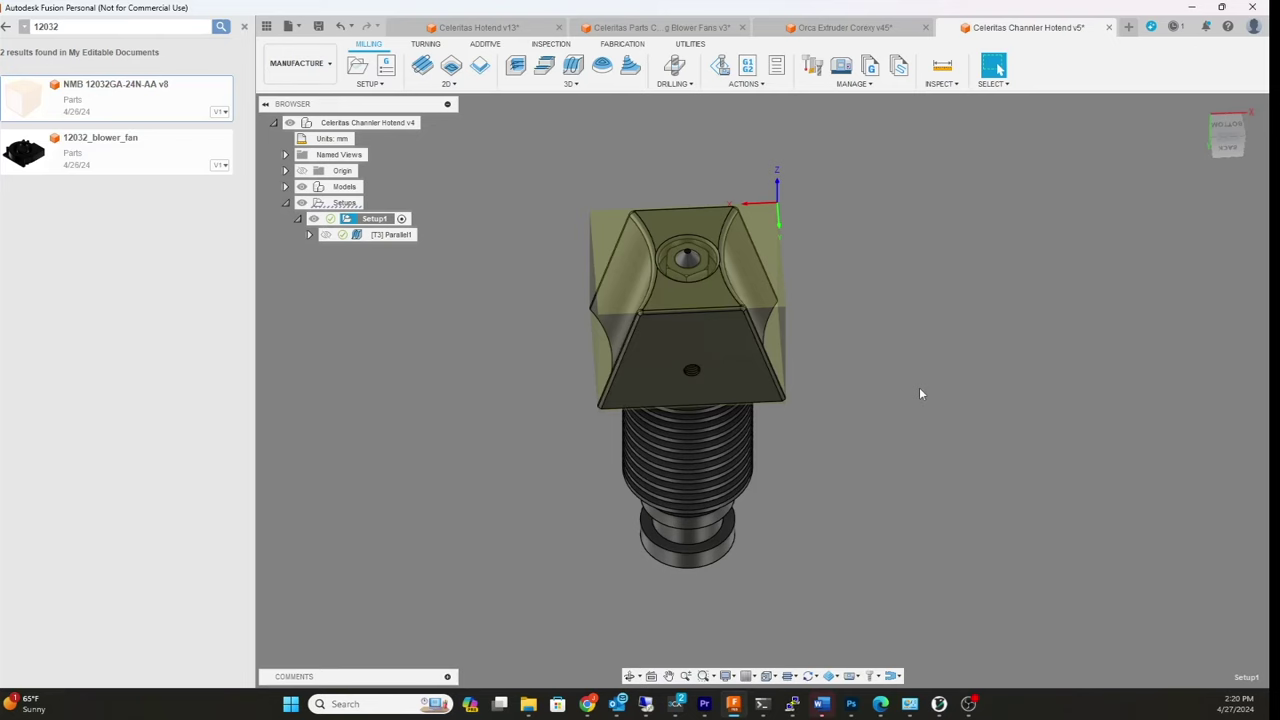
pyautogui.moveTo(921, 394)
pyautogui.keyDown('shift'); pyautogui.mouseDown(button='middle')
pyautogui.moveTo(906, 357)
pyautogui.moveTo(910, 372)
pyautogui.mouseUp(button='middle'); pyautogui.keyUp('shift')
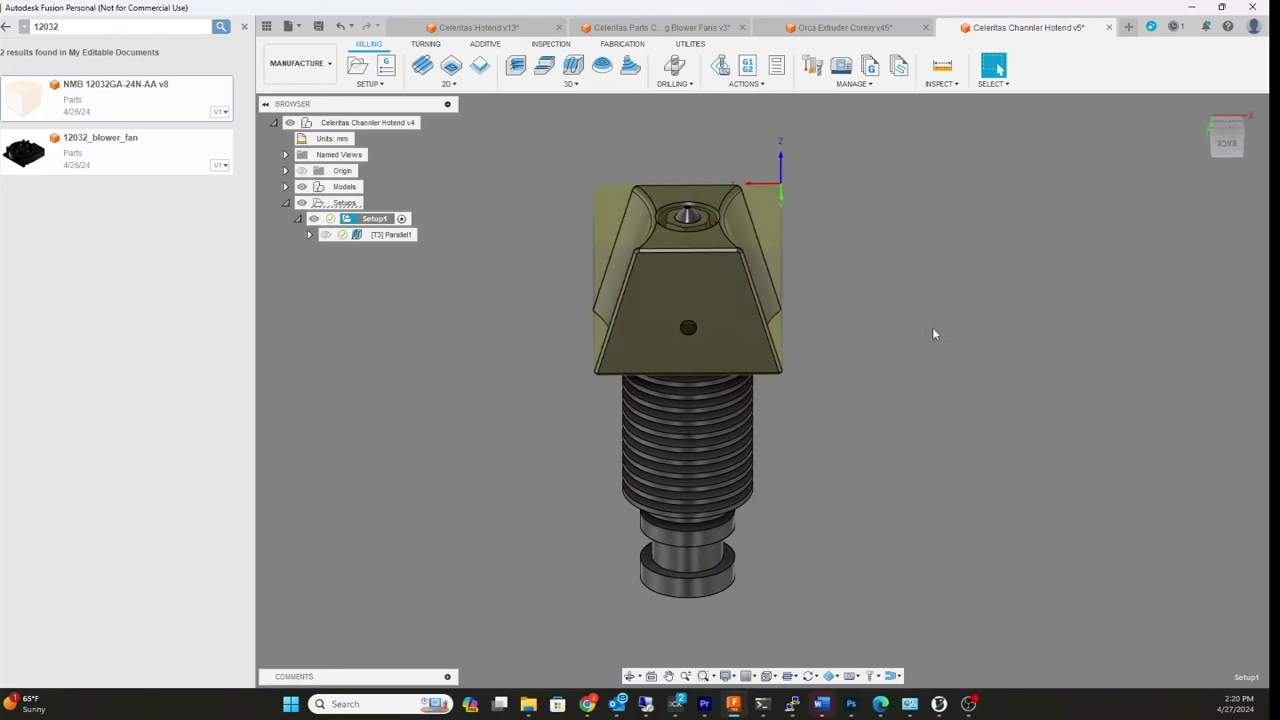
pyautogui.keyDown('shift'); pyautogui.moveTo(929, 314); pyautogui.dragTo(991, 309, button='middle'); pyautogui.keyUp('shift')
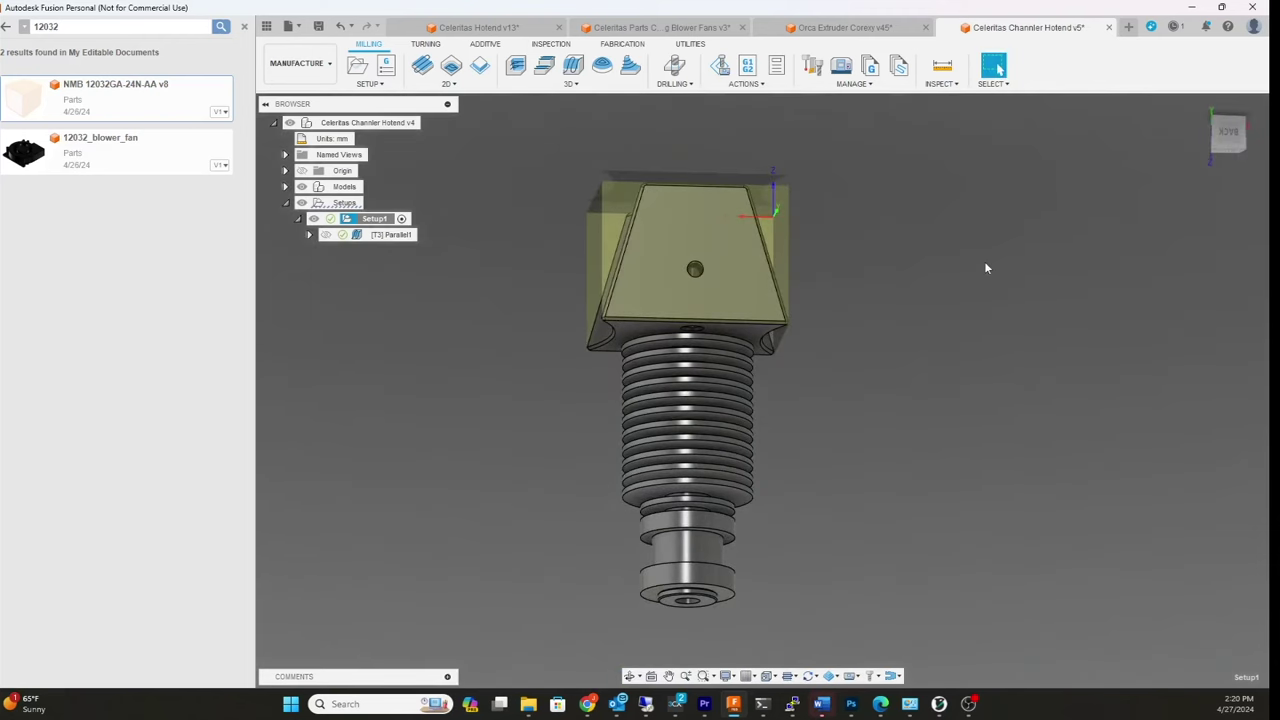
pyautogui.keyDown('shift'); pyautogui.moveTo(985, 264); pyautogui.dragTo(991, 291, button='middle'); pyautogui.keyUp('shift')
pyautogui.scroll(-1, 991, 291)
# Simulate the Parallel1 toolpath at an increased playback speed, inspect the machined heater block and exit the simulation
pyautogui.rightClick(401, 238)
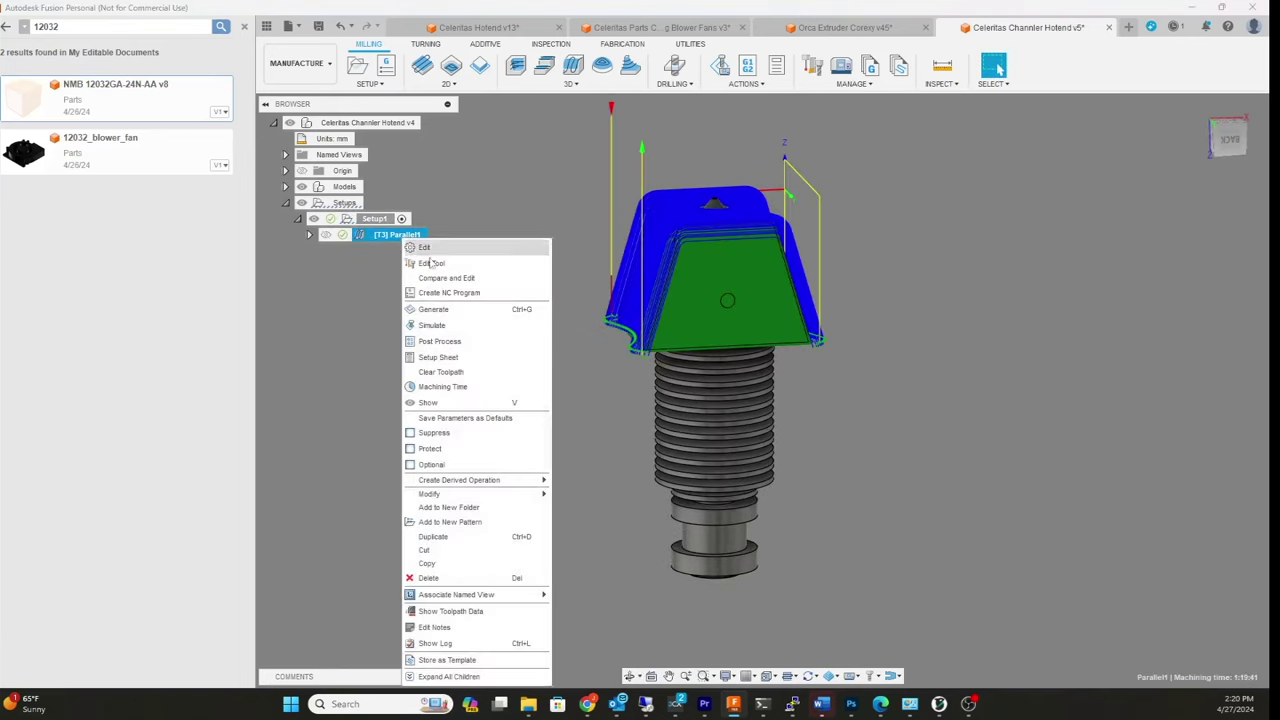
pyautogui.click(476, 328)
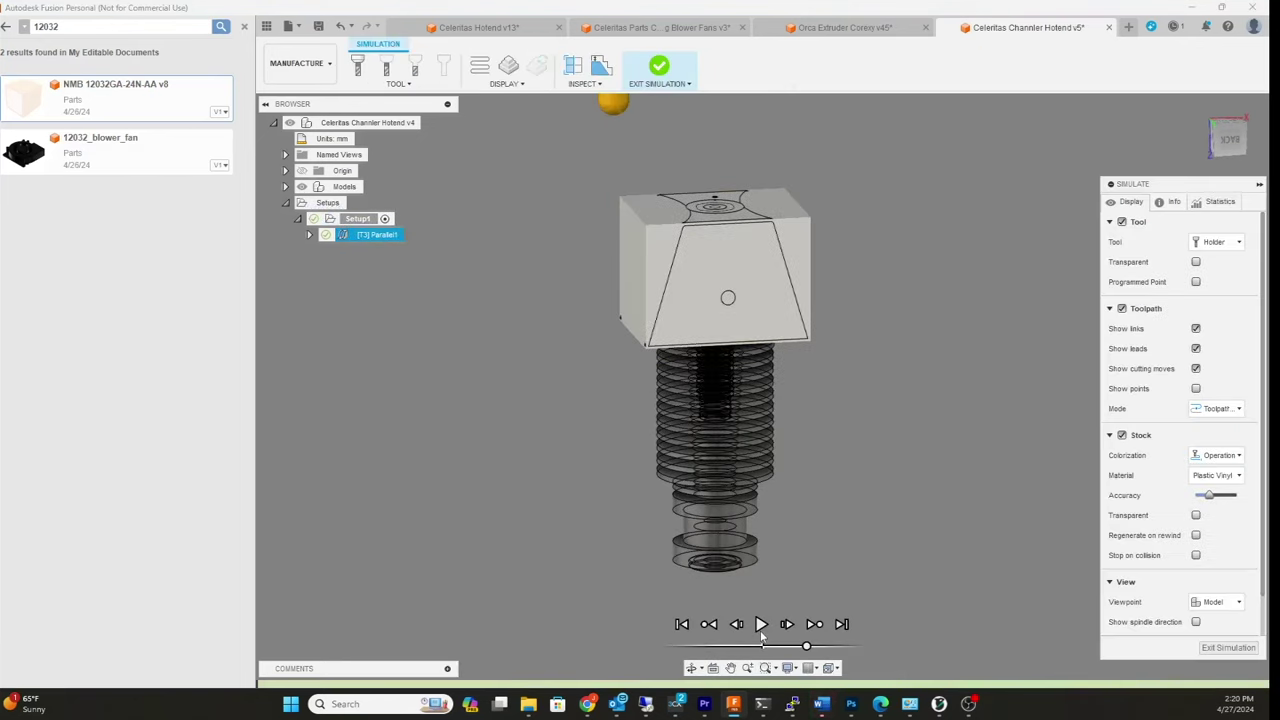
pyautogui.click(761, 624)
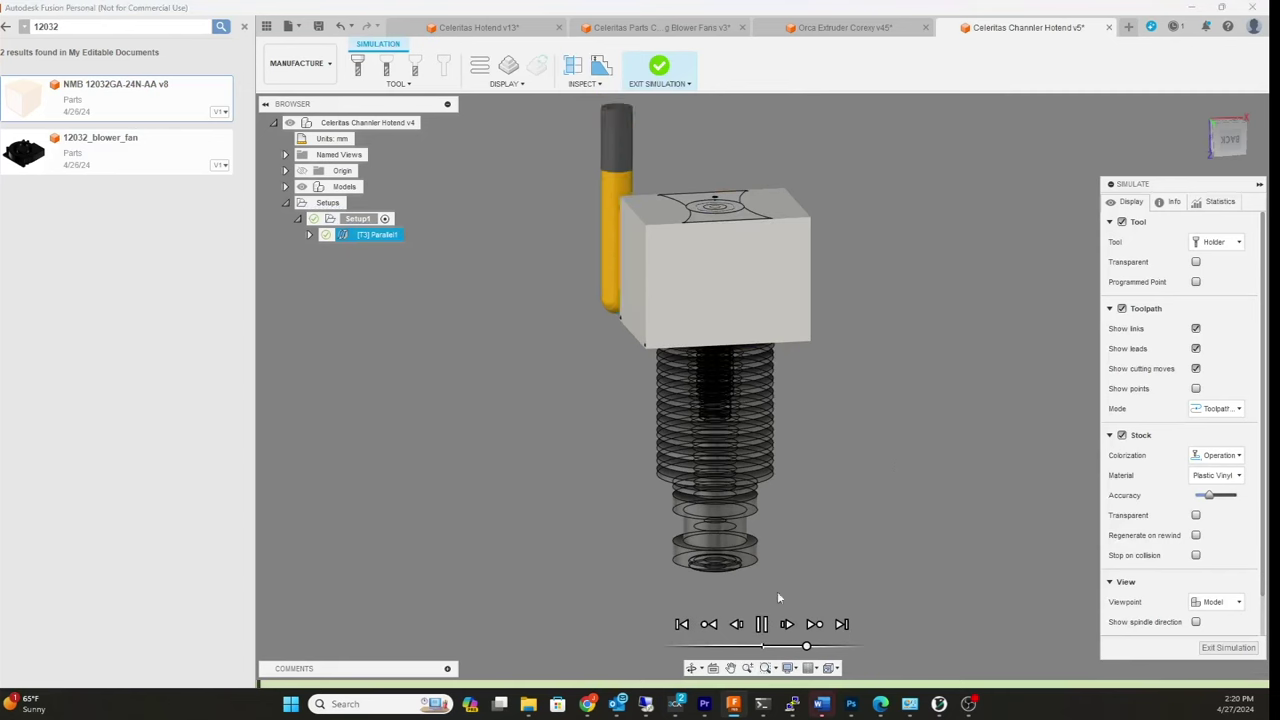
pyautogui.keyDown('shift'); pyautogui.moveTo(862, 478); pyautogui.dragTo(918, 519, button='middle'); pyautogui.keyUp('shift')
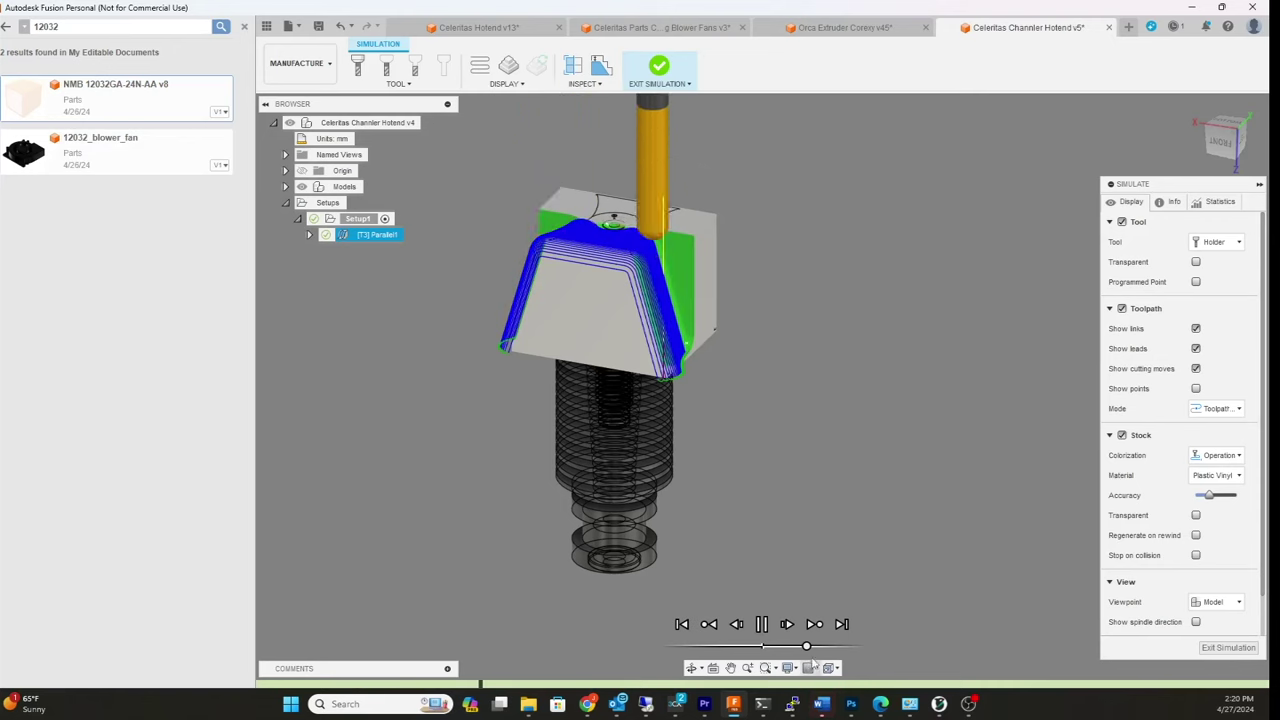
pyautogui.moveTo(807, 648); pyautogui.dragTo(815, 647)
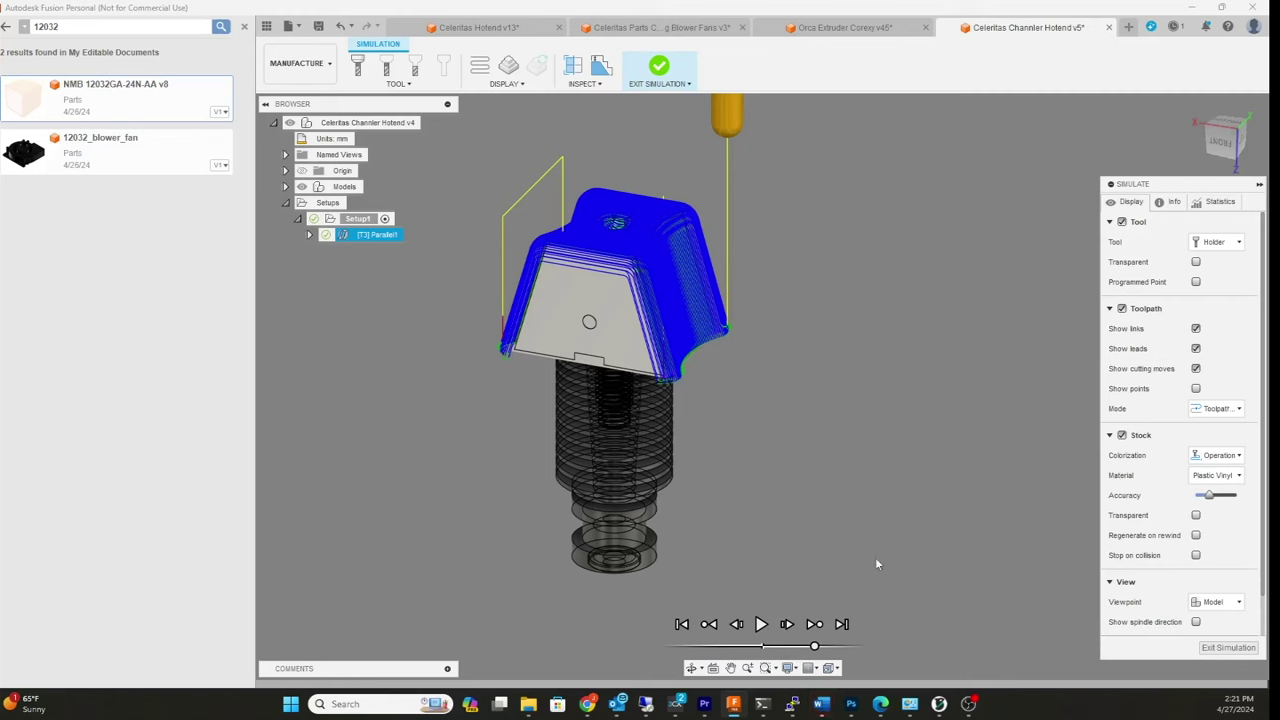
pyautogui.keyDown('shift'); pyautogui.moveTo(911, 490); pyautogui.dragTo(829, 497, button='middle'); pyautogui.keyUp('shift')
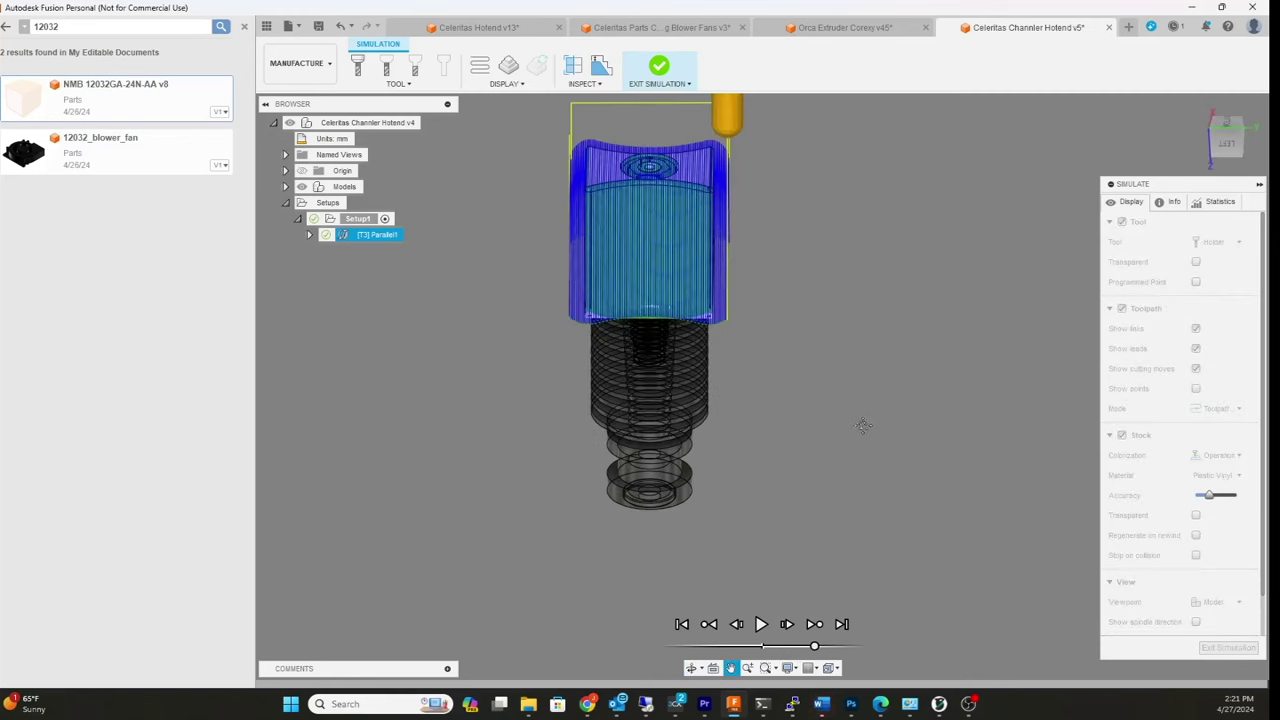
pyautogui.moveTo(863, 426); pyautogui.dragTo(825, 535, button='middle')
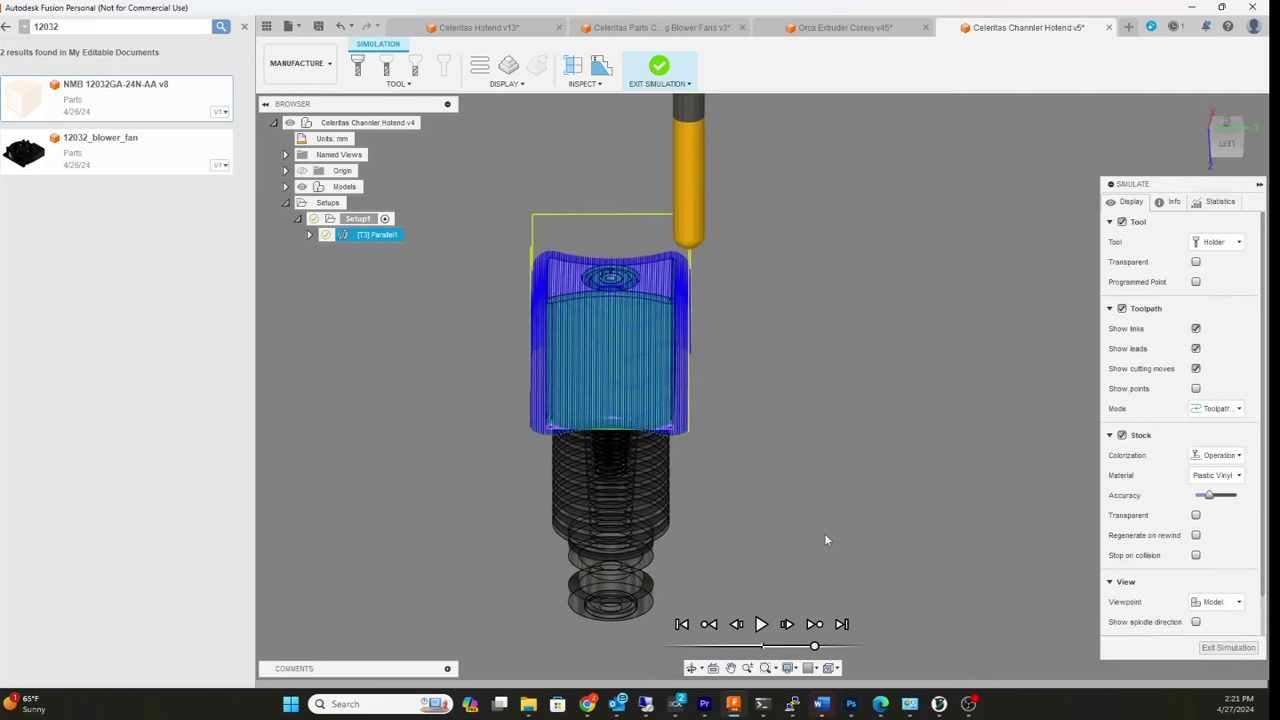
pyautogui.click(1215, 648)
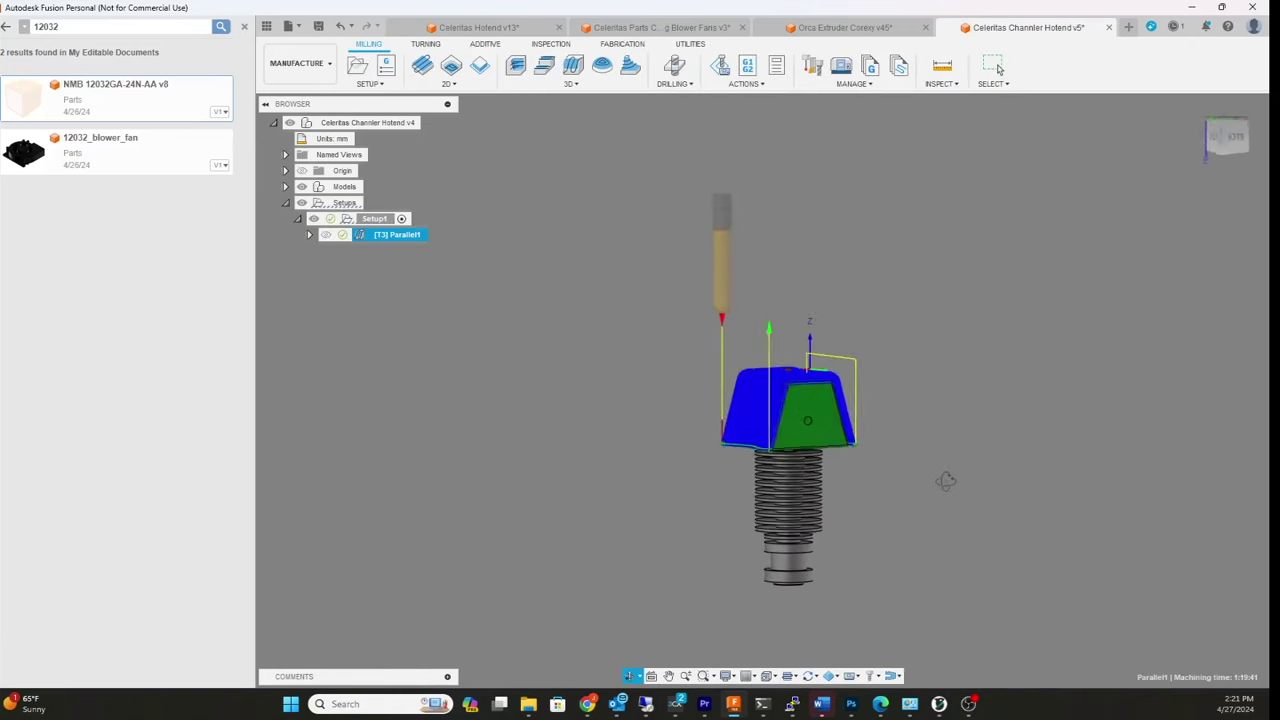
# Return to the Design workspace and view the upright hotend from the front
pyautogui.keyDown('shift'); pyautogui.moveTo(946, 481); pyautogui.dragTo(784, 445, button='middle'); pyautogui.keyUp('shift')
pyautogui.click(300, 63)
pyautogui.click(290, 104)
pyautogui.scroll(4, 705, 351)
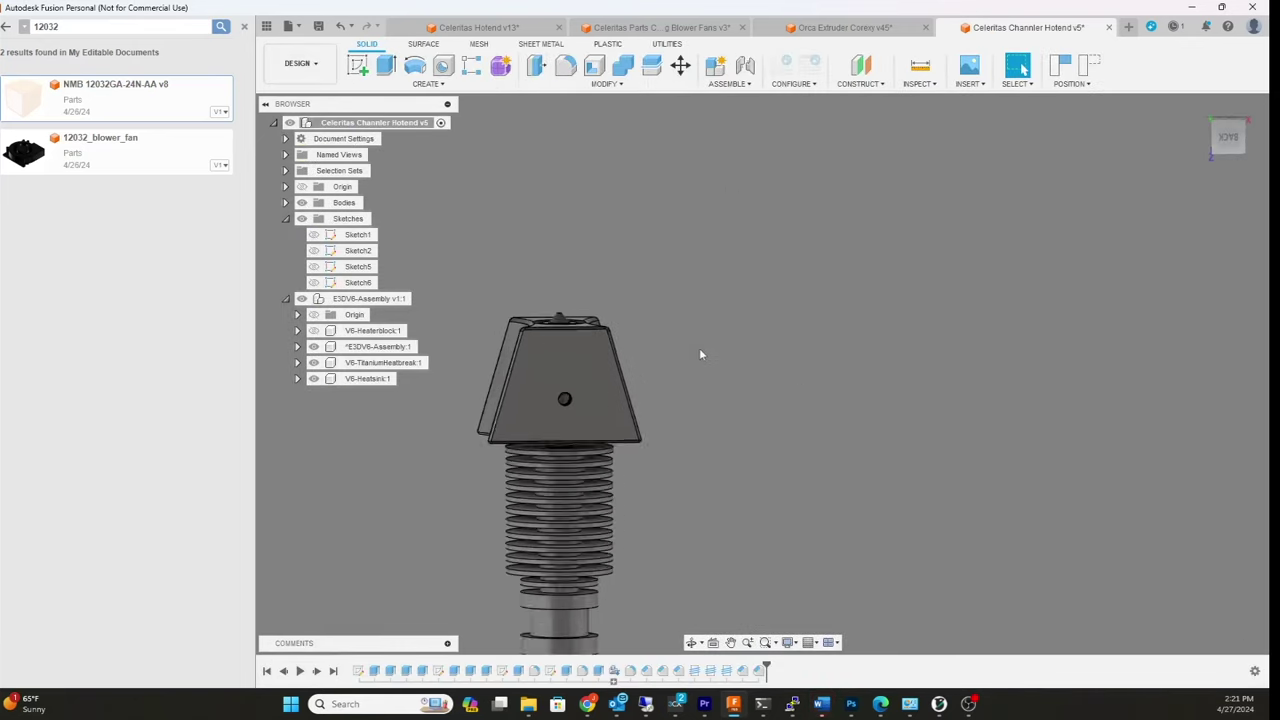
pyautogui.keyDown('shift'); pyautogui.moveTo(697, 349); pyautogui.dragTo(864, 385, button='middle'); pyautogui.keyUp('shift')
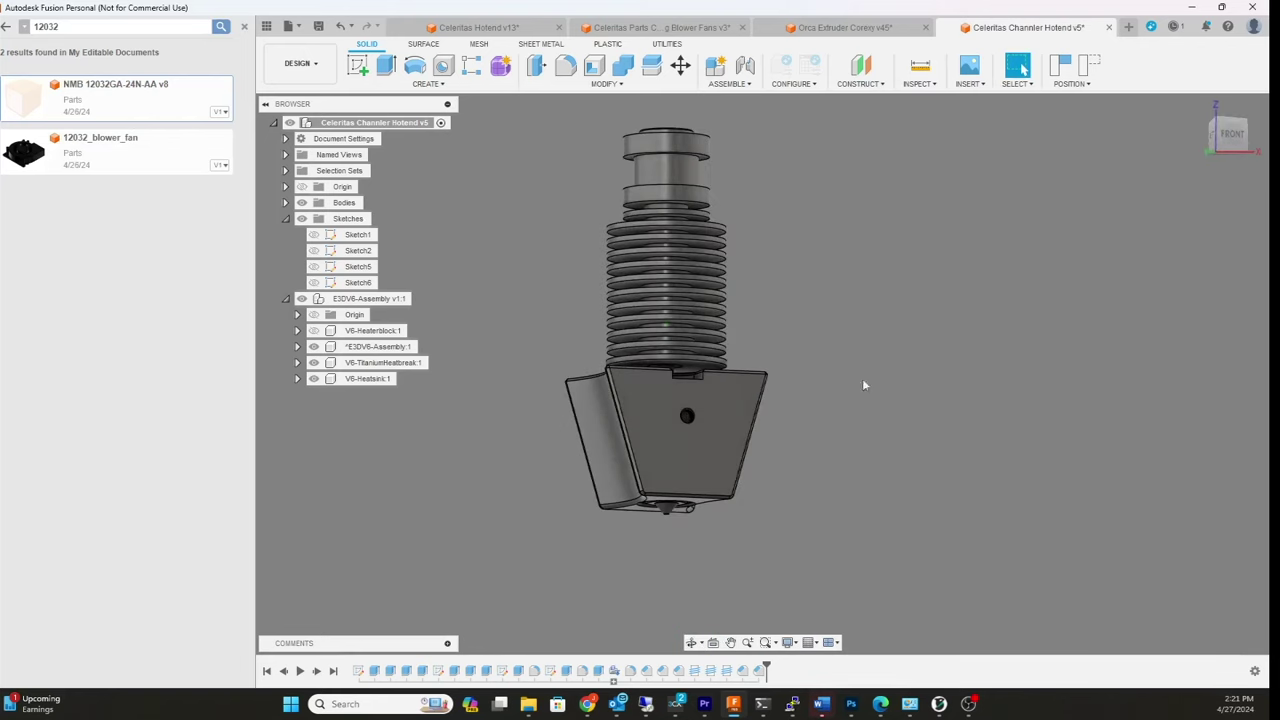
# Switch to the Orca Extruder Corexy design and examine its fan, cooling ducts and heater block from the back, side and top
pyautogui.click(855, 28)
pyautogui.keyDown('shift'); pyautogui.moveTo(1029, 376); pyautogui.dragTo(972, 403, button='middle'); pyautogui.keyUp('shift')
pyautogui.keyDown('shift'); pyautogui.moveTo(1030, 335); pyautogui.dragTo(1072, 373, button='middle'); pyautogui.keyUp('shift')
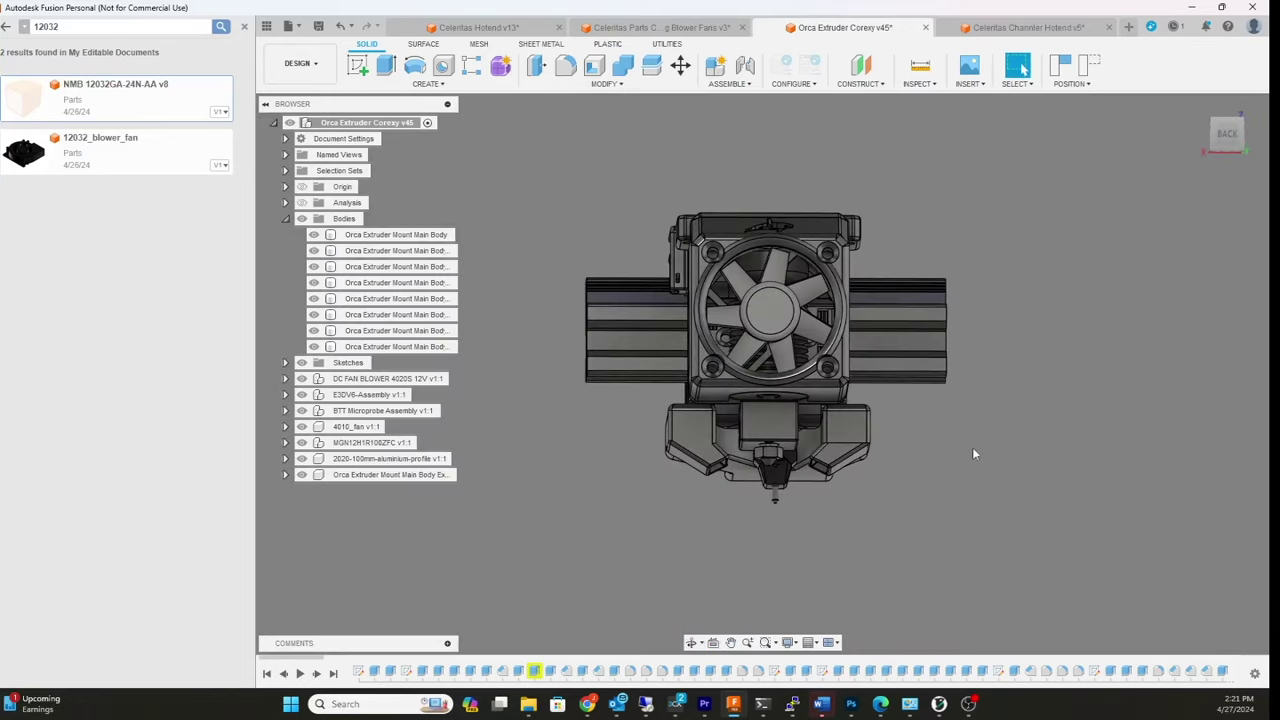
pyautogui.keyDown('shift'); pyautogui.moveTo(973, 454); pyautogui.dragTo(773, 417, button='middle'); pyautogui.keyUp('shift')
pyautogui.keyDown('shift'); pyautogui.moveTo(1002, 256); pyautogui.dragTo(915, 329, button='middle'); pyautogui.keyUp('shift')
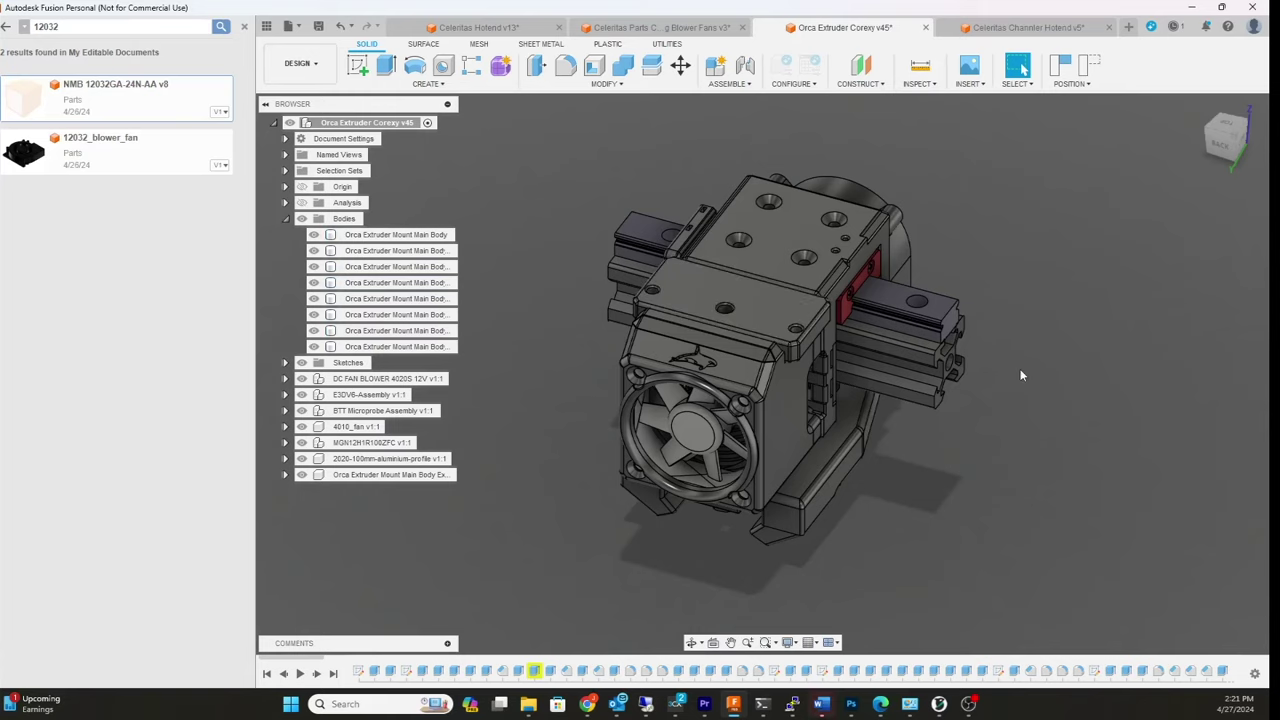
pyautogui.keyDown('shift'); pyautogui.moveTo(1021, 375); pyautogui.dragTo(1062, 319, button='middle'); pyautogui.keyUp('shift')
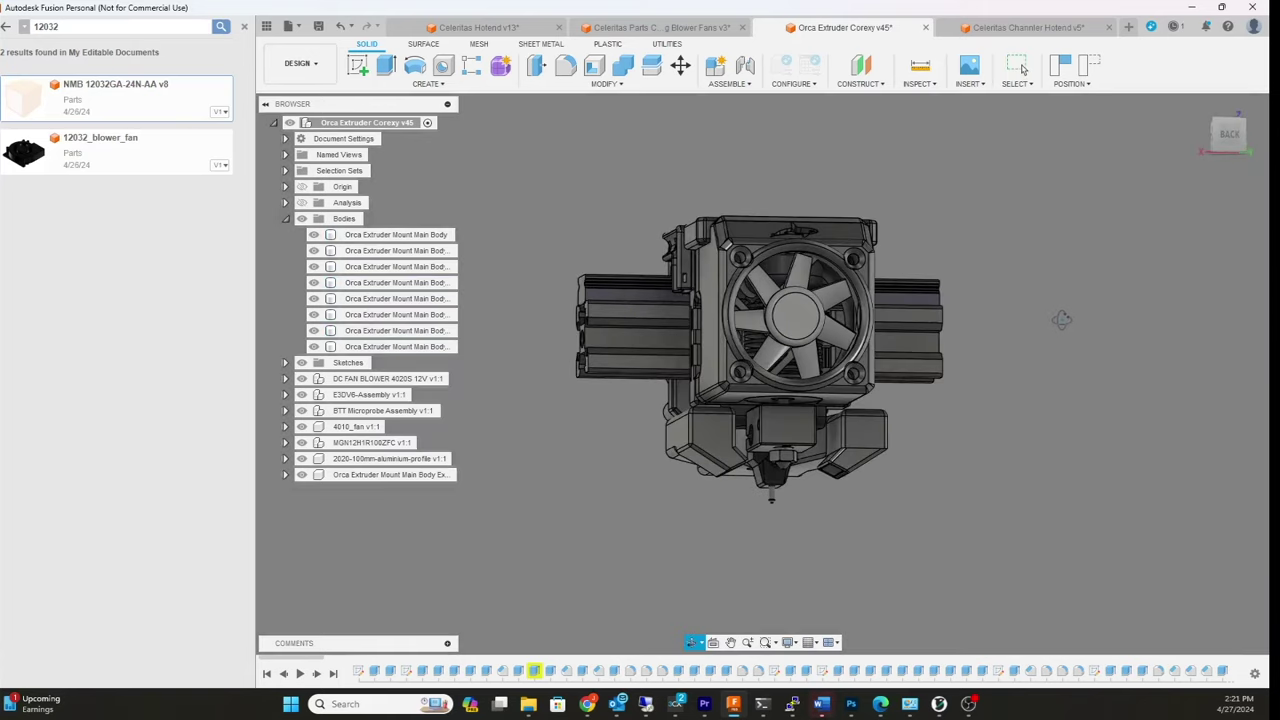
pyautogui.keyDown('shift'); pyautogui.moveTo(930, 458); pyautogui.dragTo(809, 452, button='middle'); pyautogui.keyUp('shift')
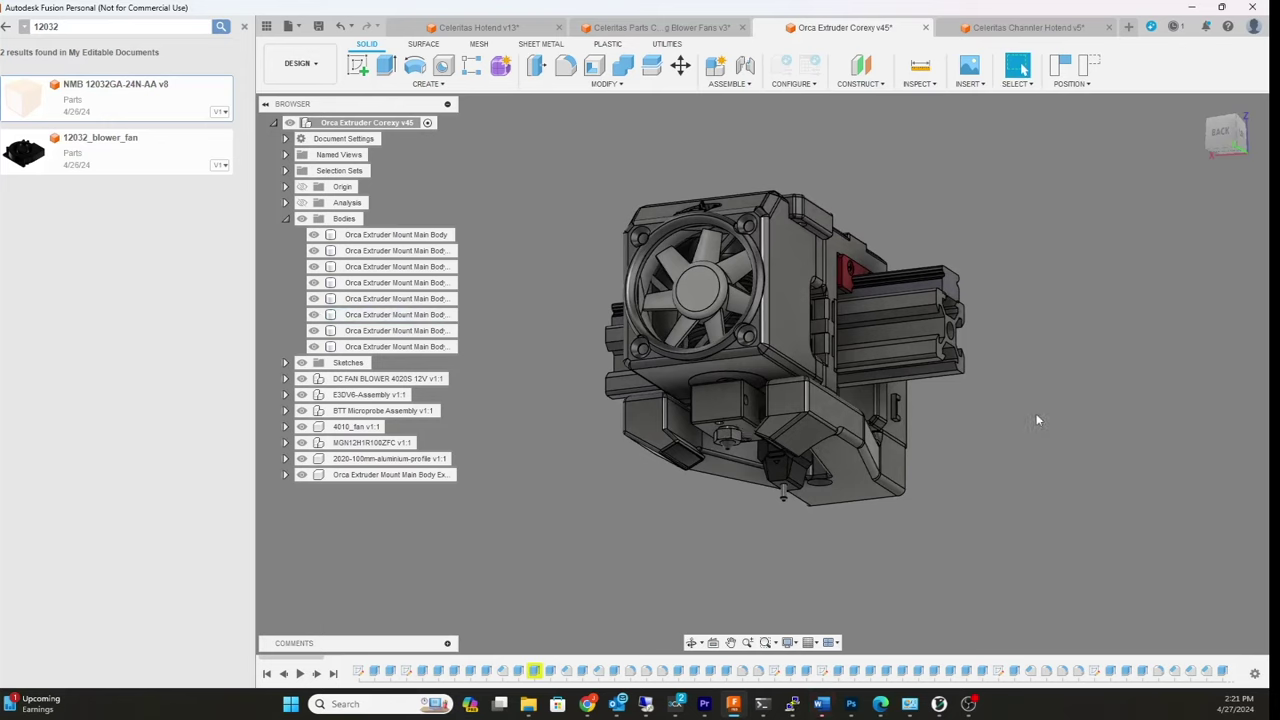
pyautogui.keyDown('shift'); pyautogui.moveTo(1036, 420); pyautogui.dragTo(1073, 424, button='middle'); pyautogui.keyUp('shift')
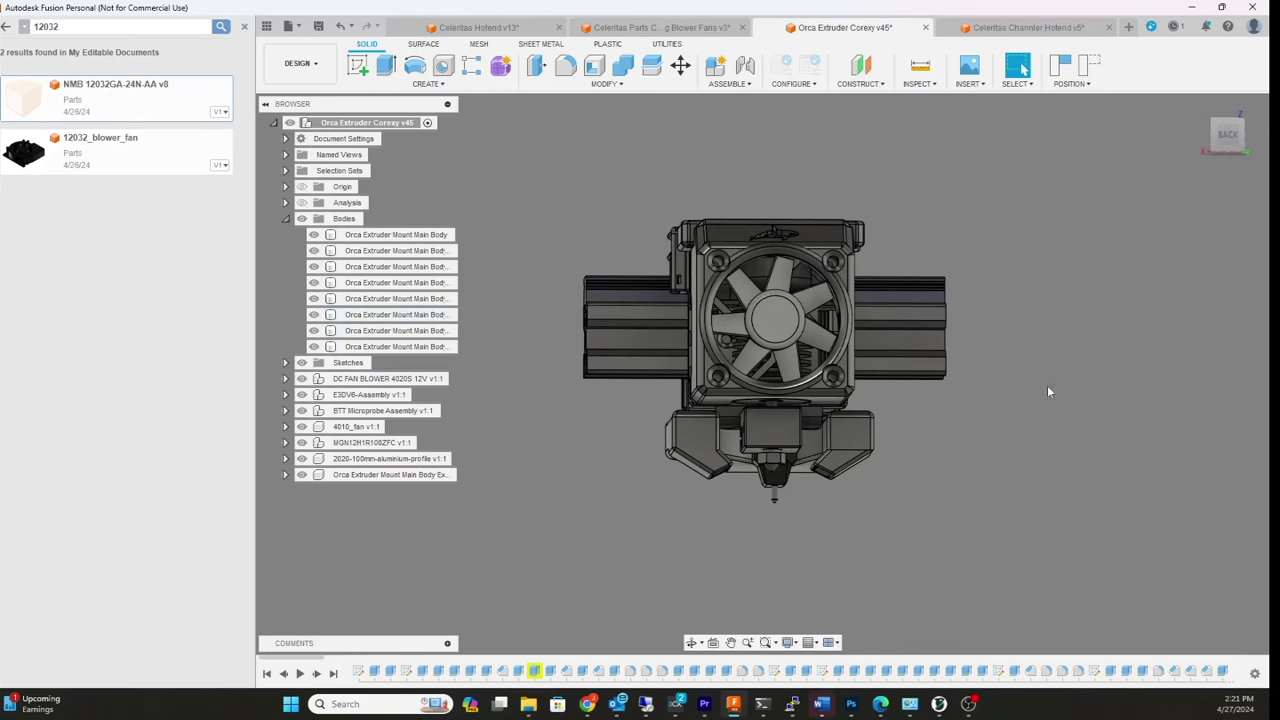
pyautogui.moveTo(1086, 390)
pyautogui.keyDown('shift'); pyautogui.mouseDown(button='middle')
pyautogui.moveTo(1061, 341)
pyautogui.moveTo(1086, 383)
pyautogui.moveTo(1070, 372)
pyautogui.mouseUp(button='middle'); pyautogui.keyUp('shift')
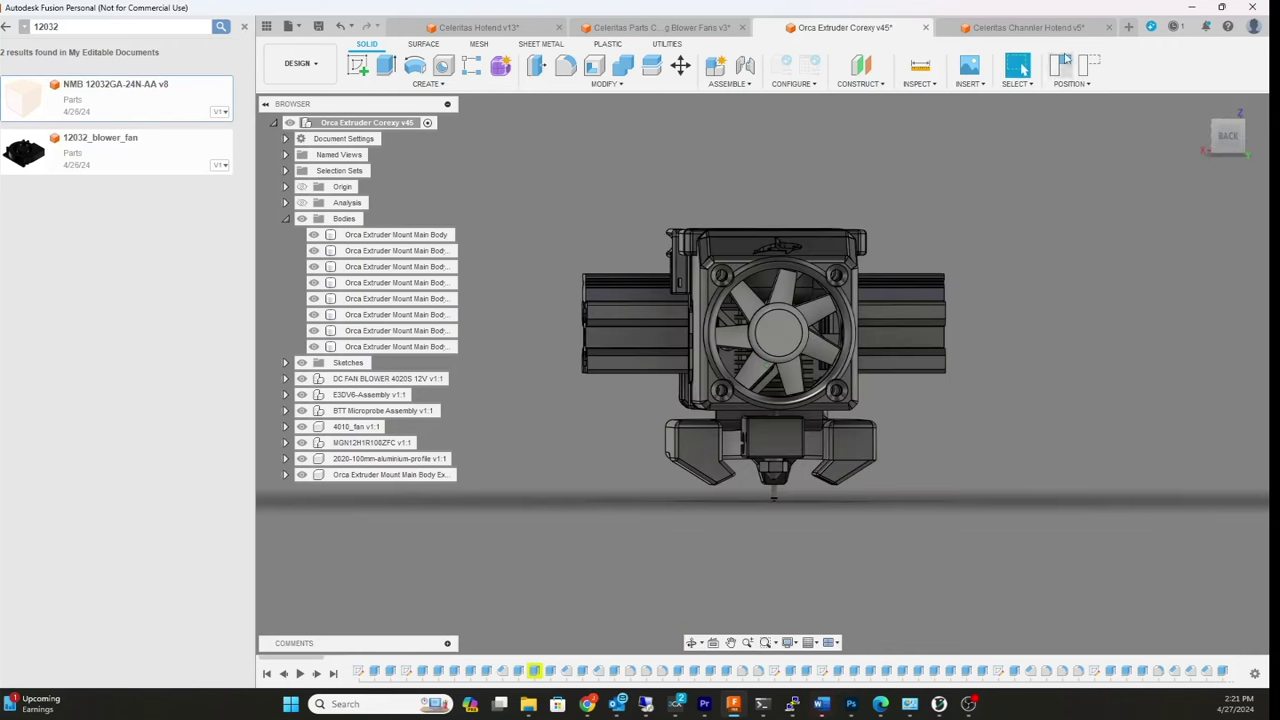
# Compare the Orca Extruder Corexy assembly with the Celeritas Channler Hotend, viewing the hotend's heater block from the front and an angle
pyautogui.click(1040, 28)
pyautogui.click(880, 27)
pyautogui.keyDown('shift'); pyautogui.moveTo(1025, 286); pyautogui.dragTo(950, 330, button='middle'); pyautogui.keyUp('shift')
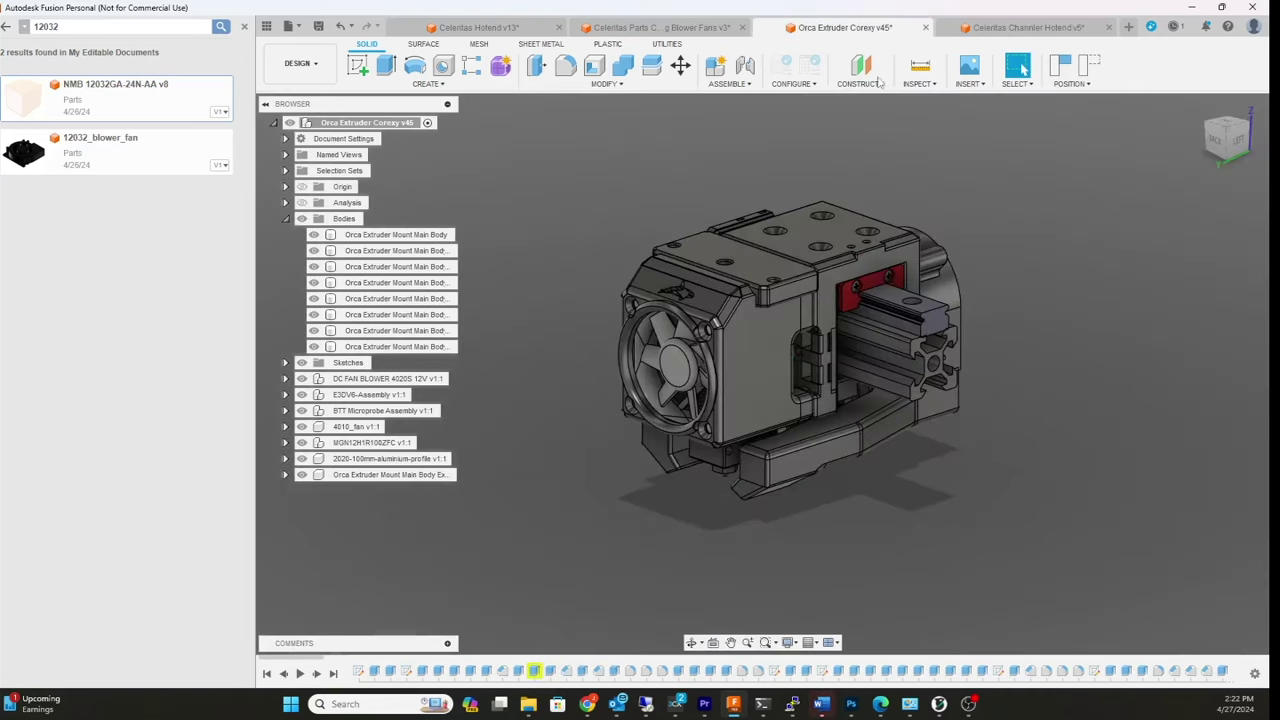
pyautogui.click(1010, 27)
pyautogui.keyDown('shift'); pyautogui.moveTo(914, 252); pyautogui.dragTo(806, 278, button='middle'); pyautogui.keyUp('shift')
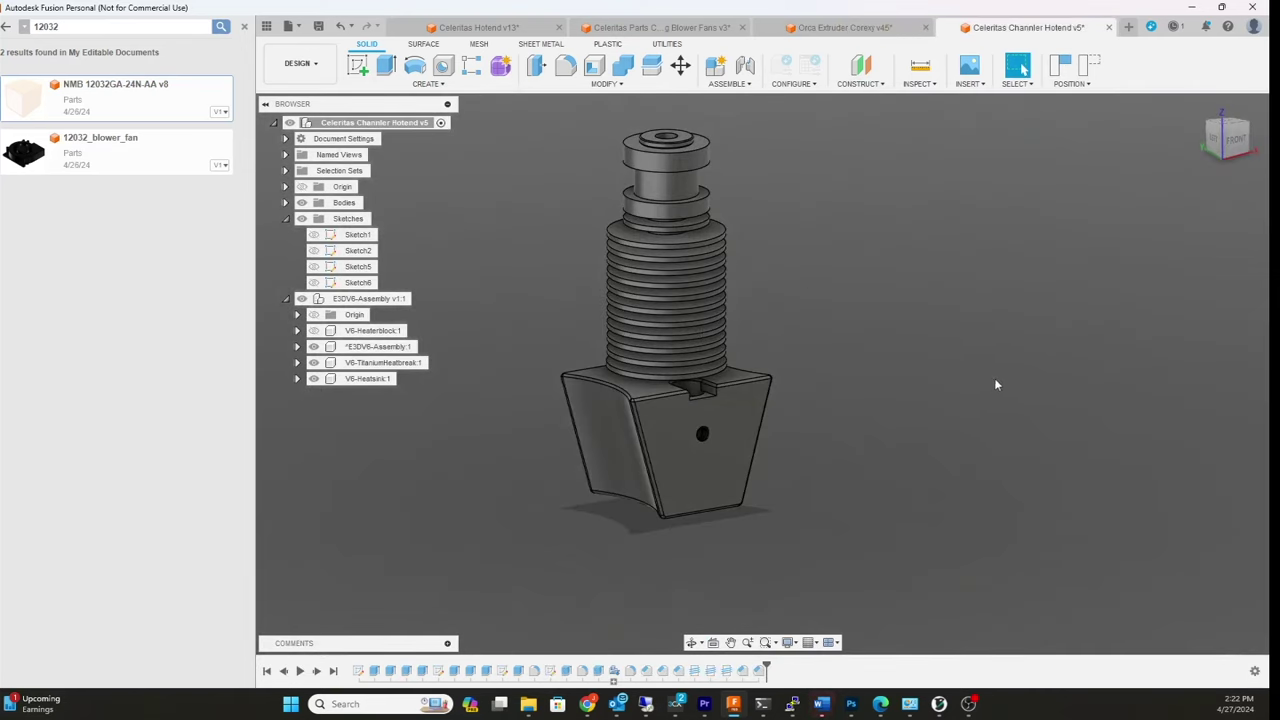
pyautogui.keyDown('shift'); pyautogui.moveTo(995, 384); pyautogui.dragTo(947, 347, button='middle'); pyautogui.keyUp('shift')
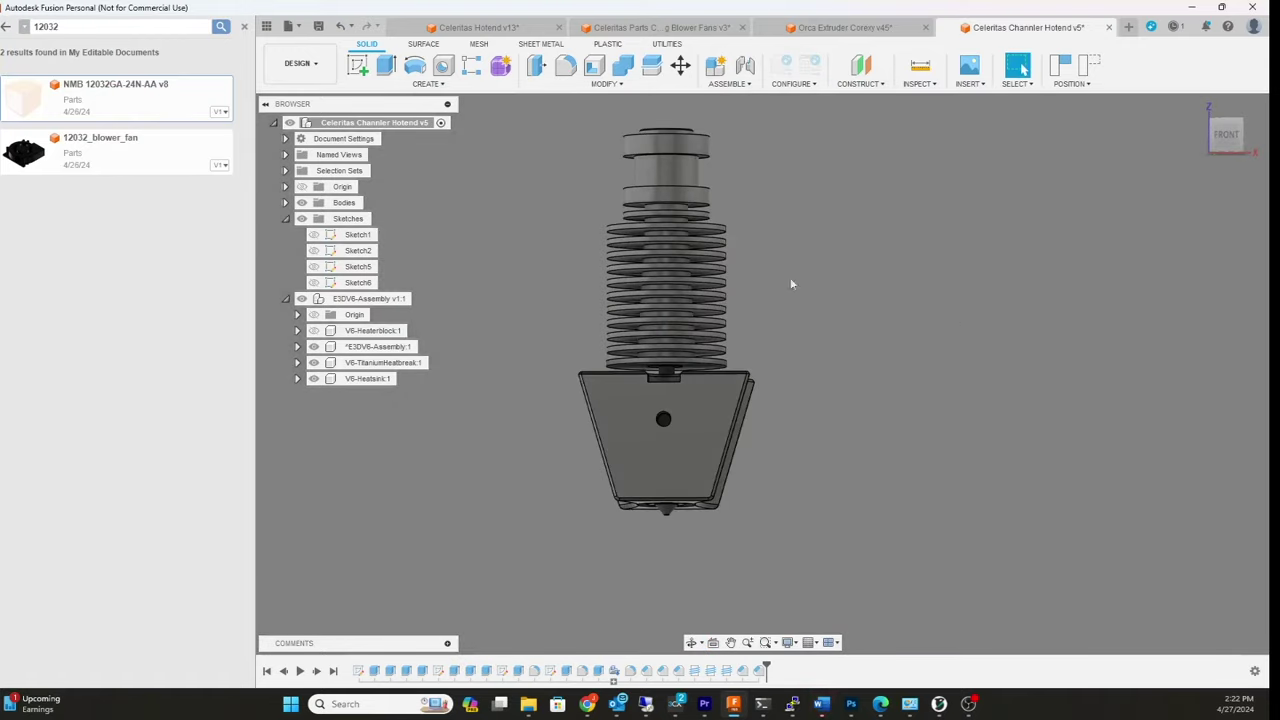
pyautogui.keyDown('shift'); pyautogui.moveTo(912, 274); pyautogui.dragTo(873, 308, button='middle'); pyautogui.keyUp('shift')
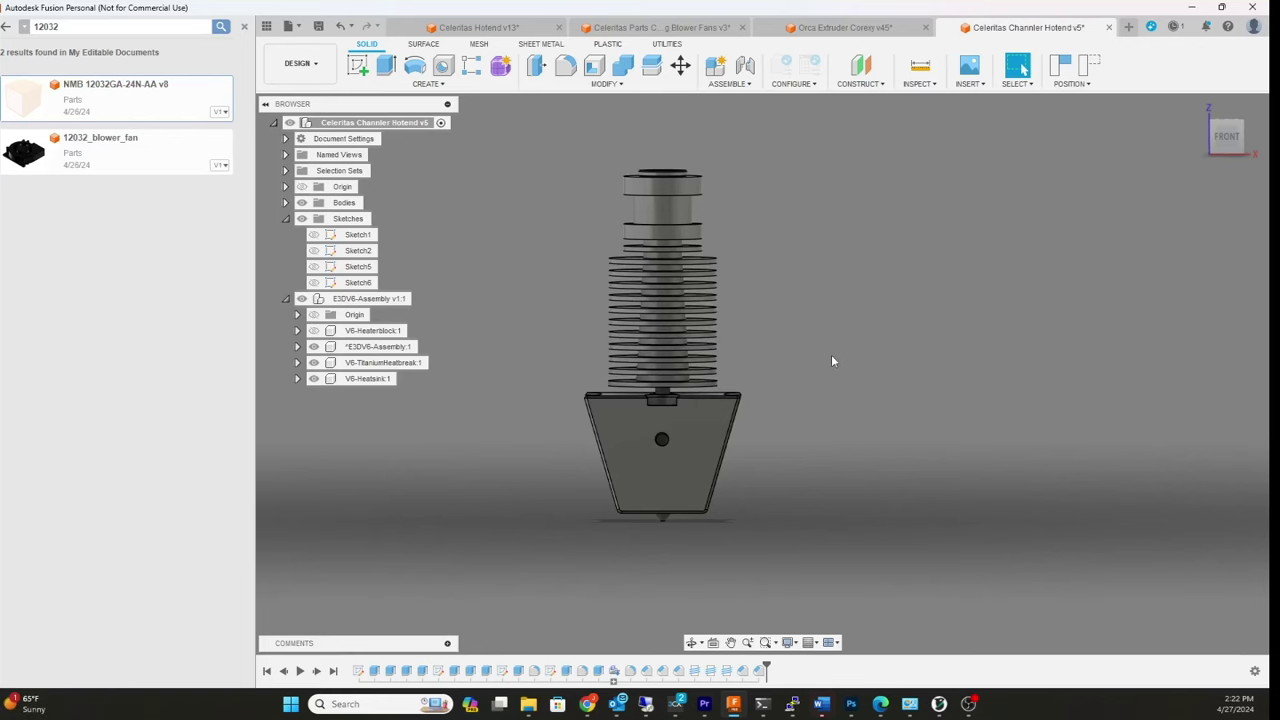
pyautogui.keyDown('shift'); pyautogui.moveTo(831, 360); pyautogui.dragTo(880, 368, button='middle'); pyautogui.keyUp('shift')
# Switch to the Celeritas Hotend design and examine its underside around the rectangular heater block and nozzle
pyautogui.hotkey('ctrl', 'Tab')
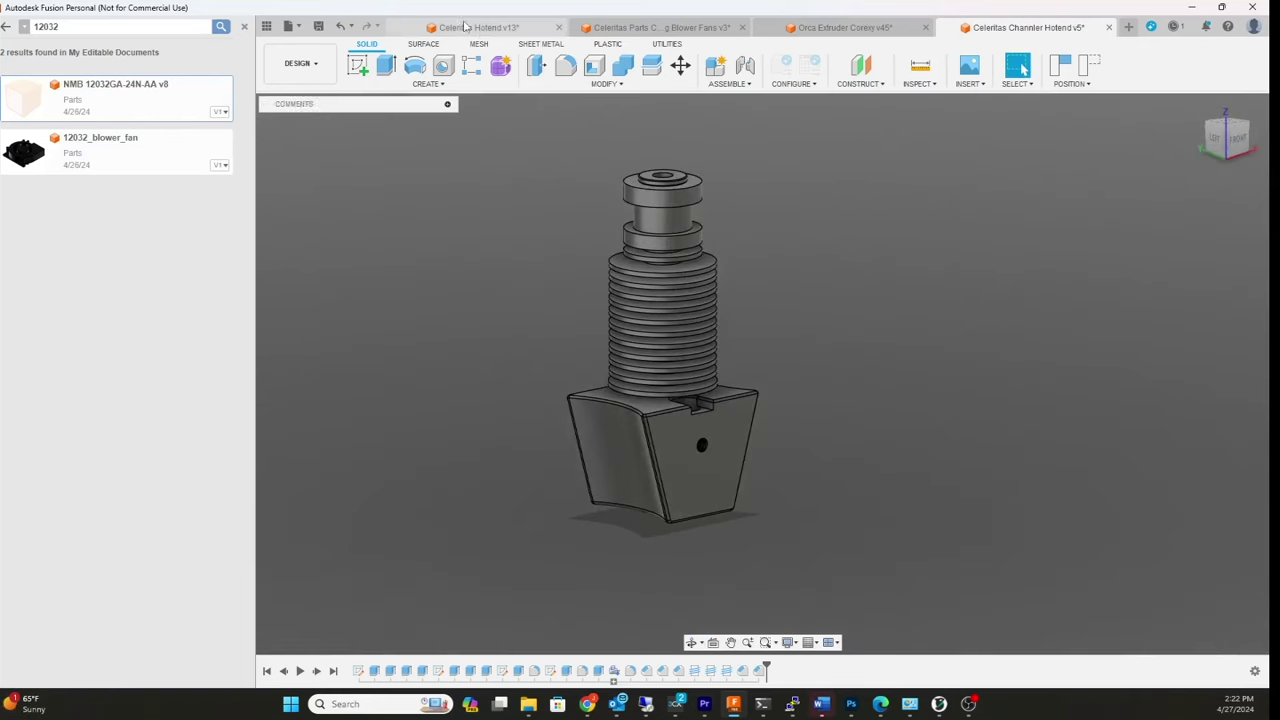
pyautogui.keyDown('shift'); pyautogui.moveTo(978, 314); pyautogui.dragTo(940, 360, button='middle'); pyautogui.keyUp('shift')
pyautogui.keyDown('shift'); pyautogui.moveTo(684, 316); pyautogui.dragTo(790, 262, button='middle'); pyautogui.keyUp('shift')
pyautogui.keyDown('shift'); pyautogui.moveTo(900, 330); pyautogui.dragTo(929, 366, button='middle'); pyautogui.keyUp('shift')
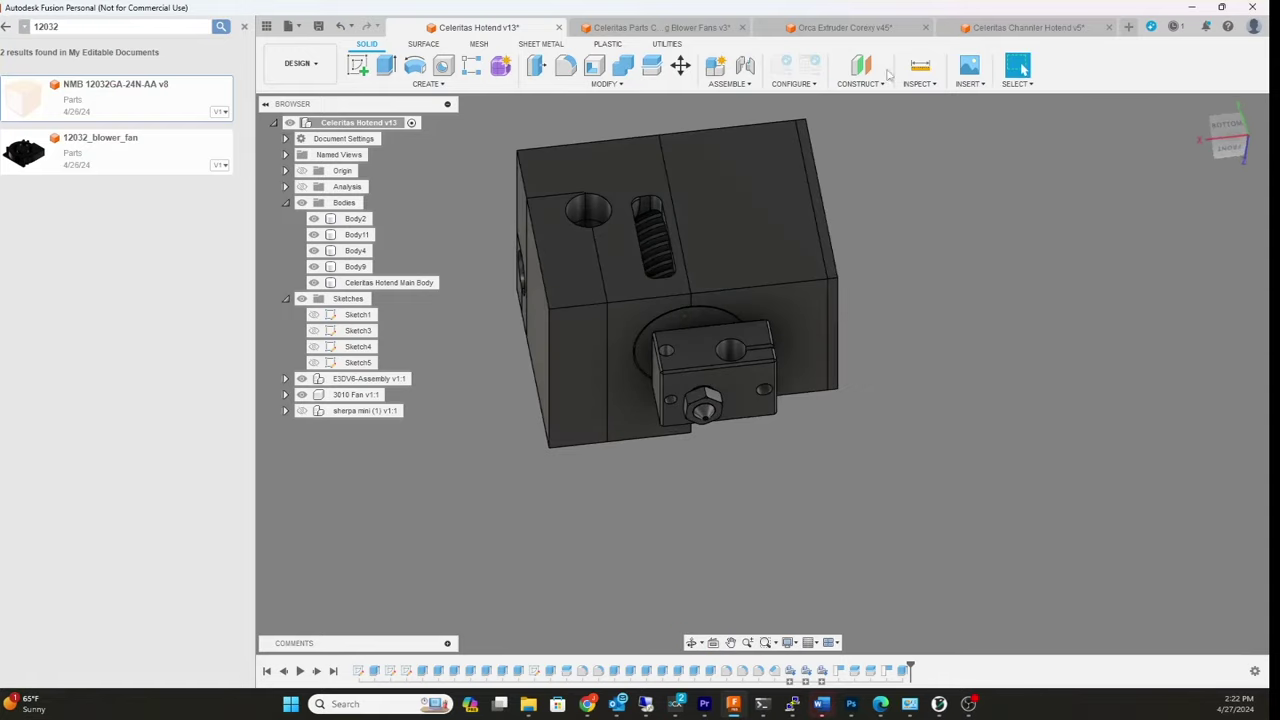
# Revisit the Orca Extruder Corexy and Celeritas Channler Hotend designs, then return to the Celeritas Hotend design
pyautogui.click(845, 27)
pyautogui.click(1033, 30)
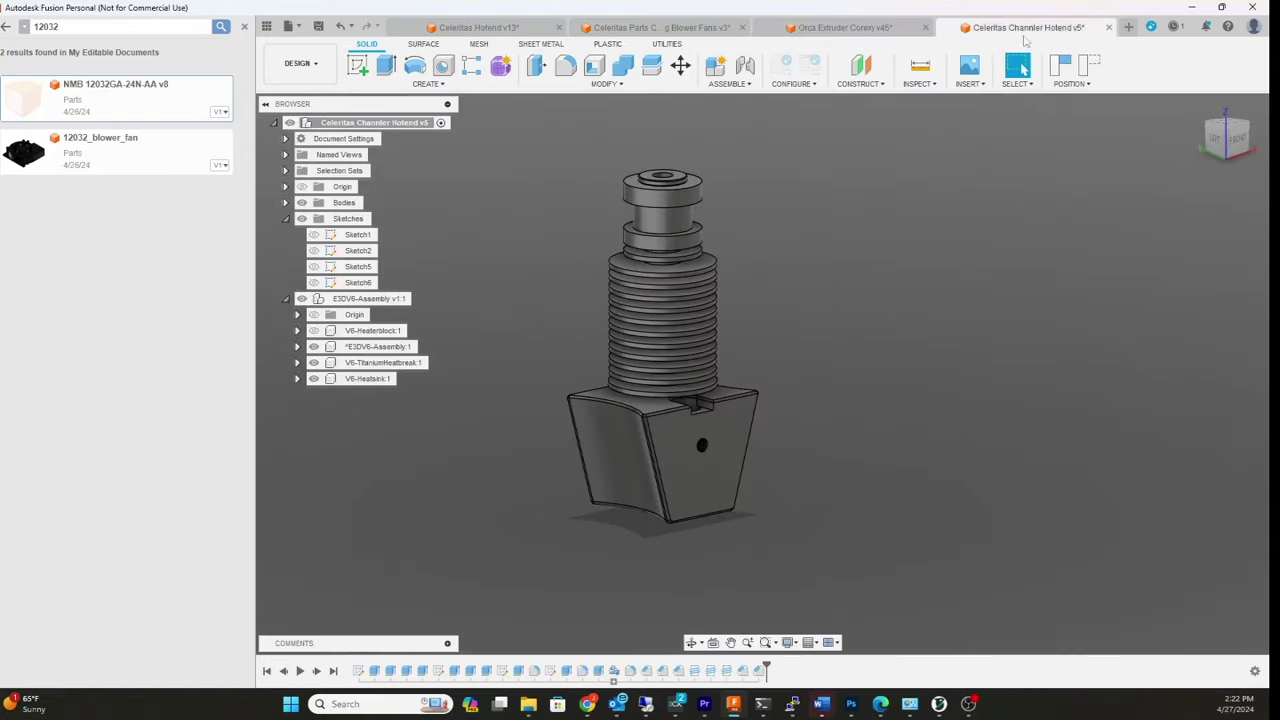
pyautogui.click(472, 28)
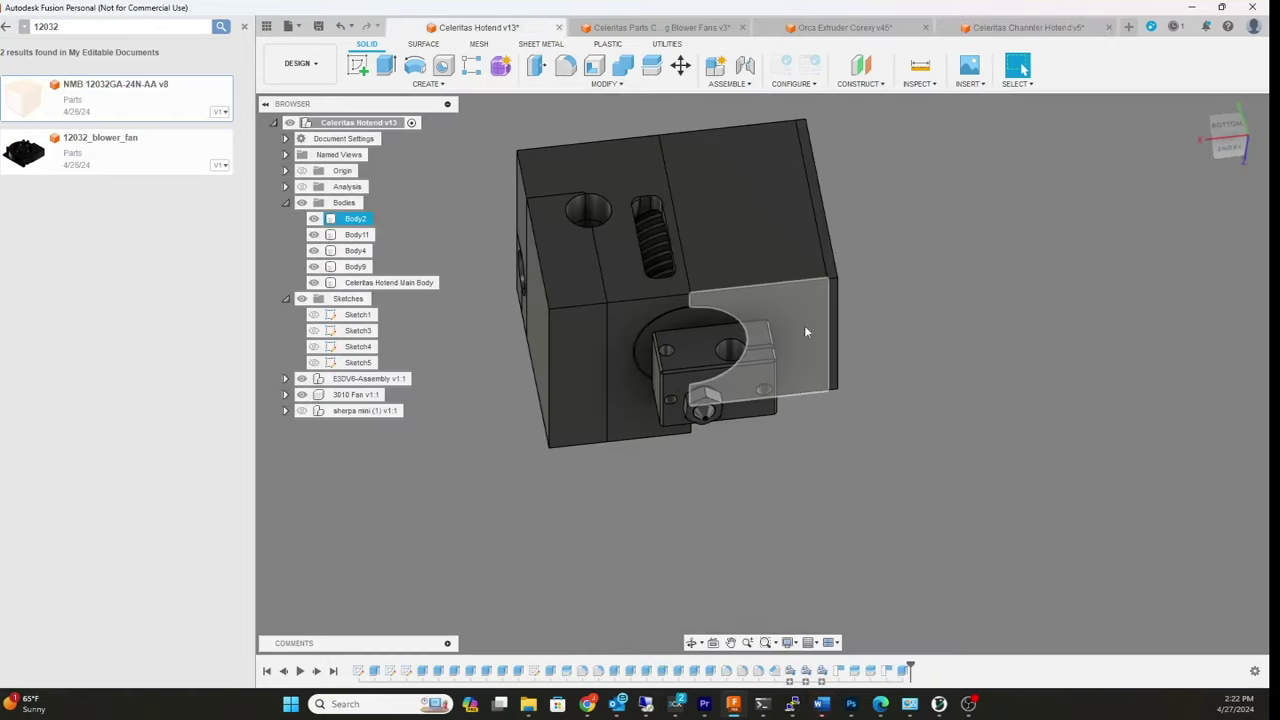
# Examine the Celeritas Hotend's rectangular heater block, nozzle and housing slot from below, and its housing from the fan side
pyautogui.keyDown('shift'); pyautogui.moveTo(922, 341); pyautogui.dragTo(966, 370, button='middle'); pyautogui.keyUp('shift')
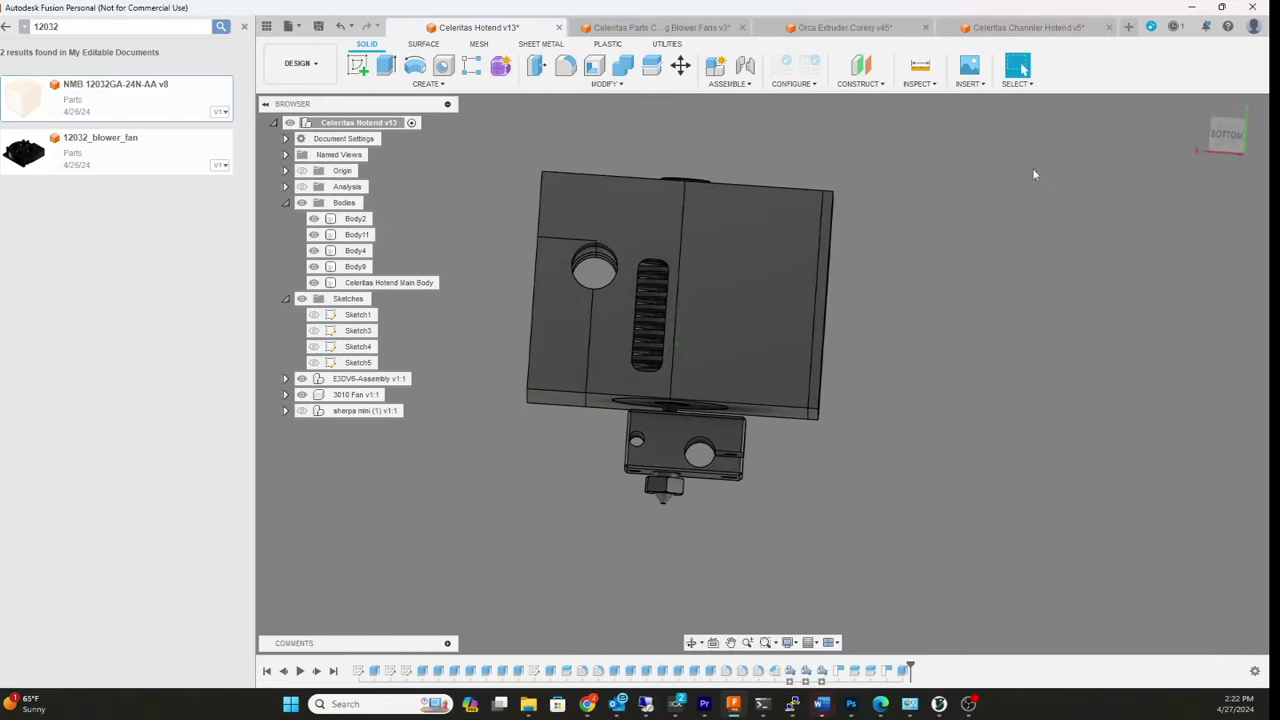
pyautogui.click(1030, 27)
pyautogui.click(510, 27)
pyautogui.keyDown('shift'); pyautogui.moveTo(919, 263); pyautogui.dragTo(853, 191, button='middle'); pyautogui.keyUp('shift')
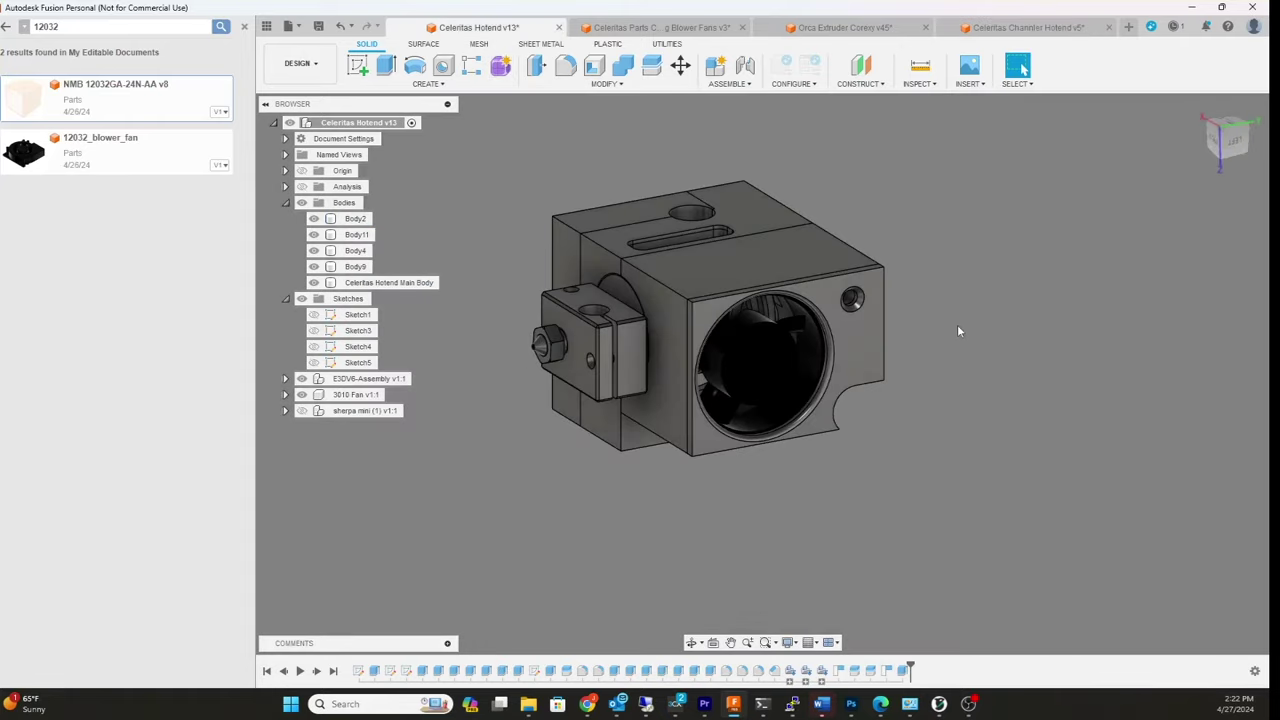
pyautogui.keyDown('shift'); pyautogui.moveTo(957, 325); pyautogui.dragTo(1029, 382, button='middle'); pyautogui.keyUp('shift')
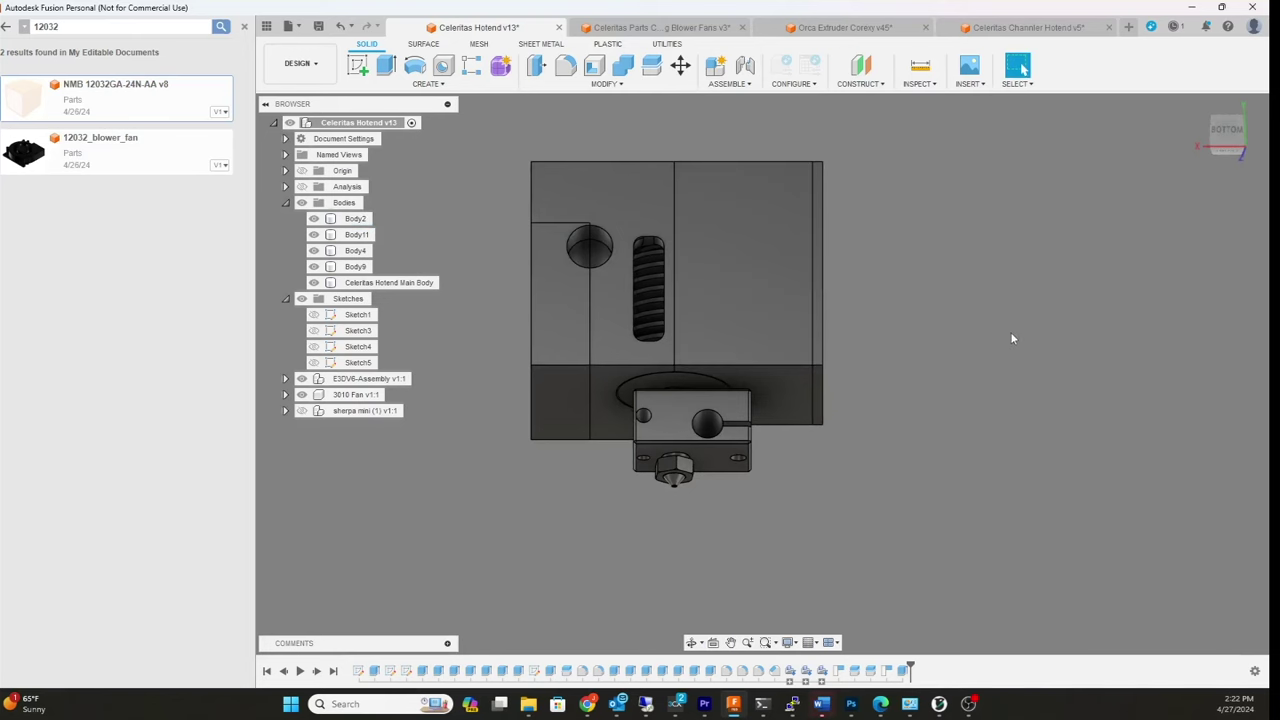
pyautogui.keyDown('shift'); pyautogui.moveTo(792, 388); pyautogui.dragTo(1000, 295, button='middle'); pyautogui.keyUp('shift')
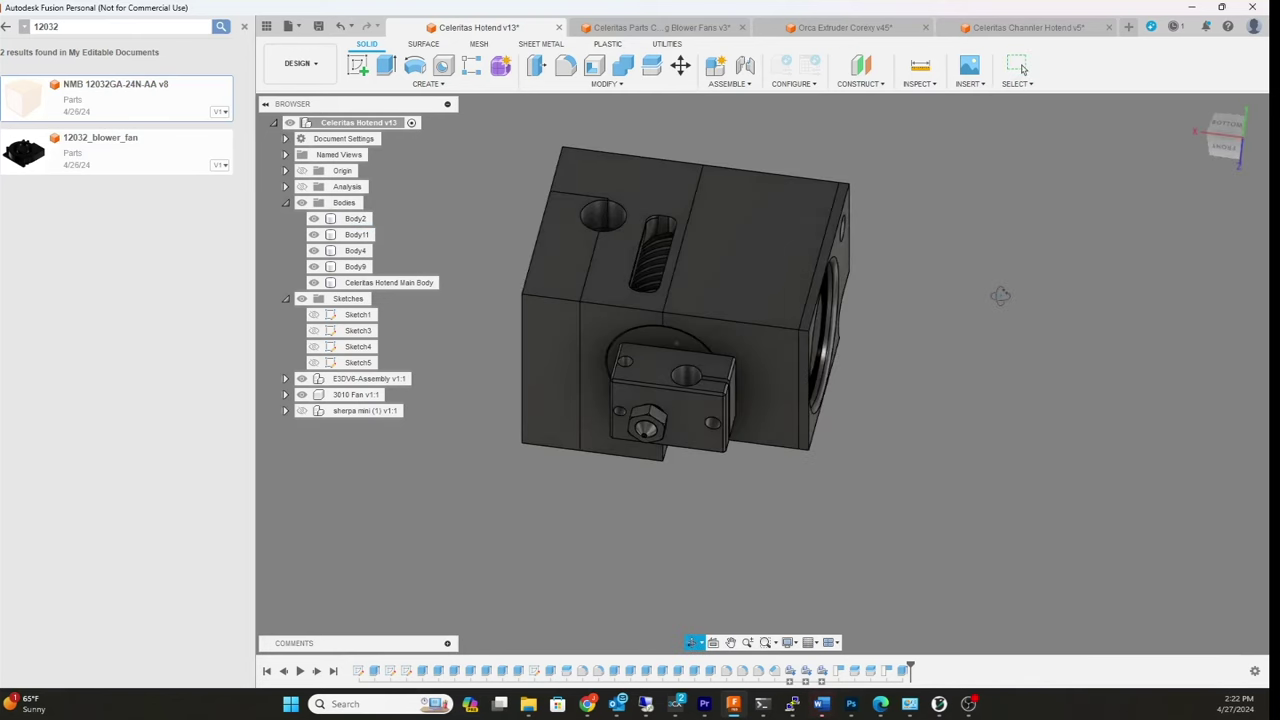
pyautogui.keyDown('shift'); pyautogui.moveTo(992, 380); pyautogui.dragTo(893, 283, button='middle'); pyautogui.keyUp('shift')
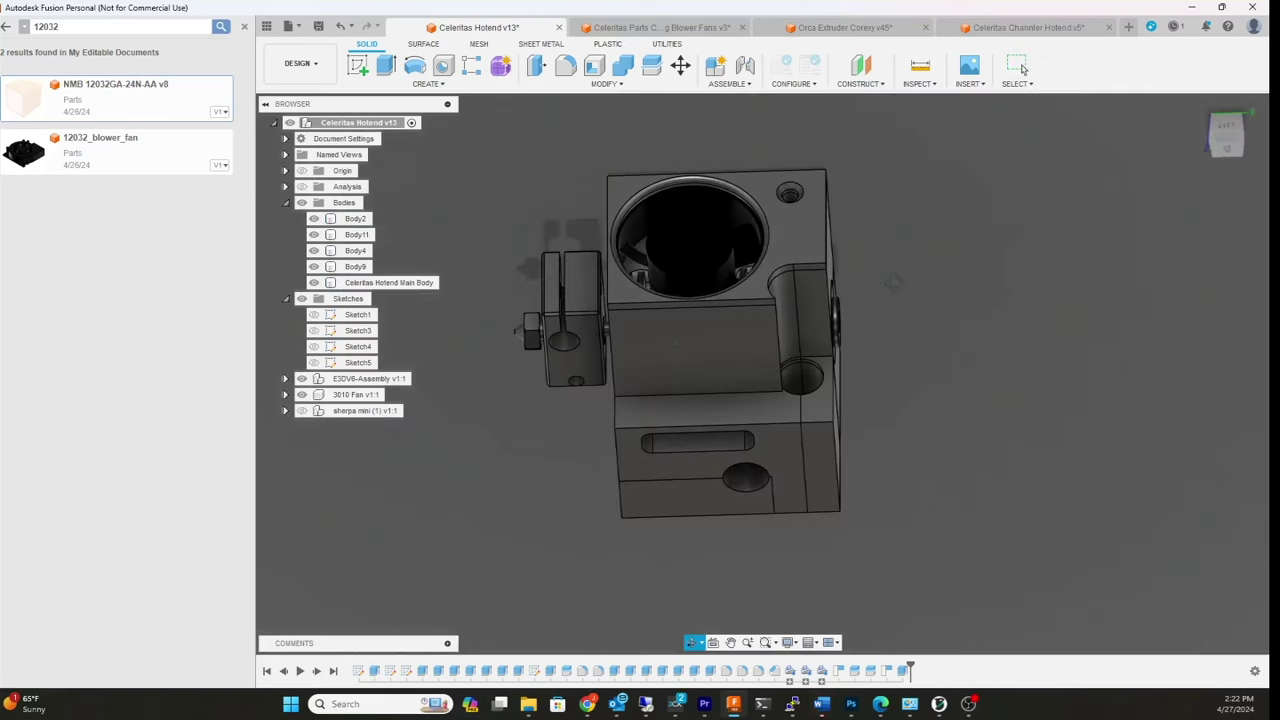
# Revisit the Orca Extruder Corexy and the other open designs, ending on the Celeritas Hotend design
pyautogui.click(845, 27)
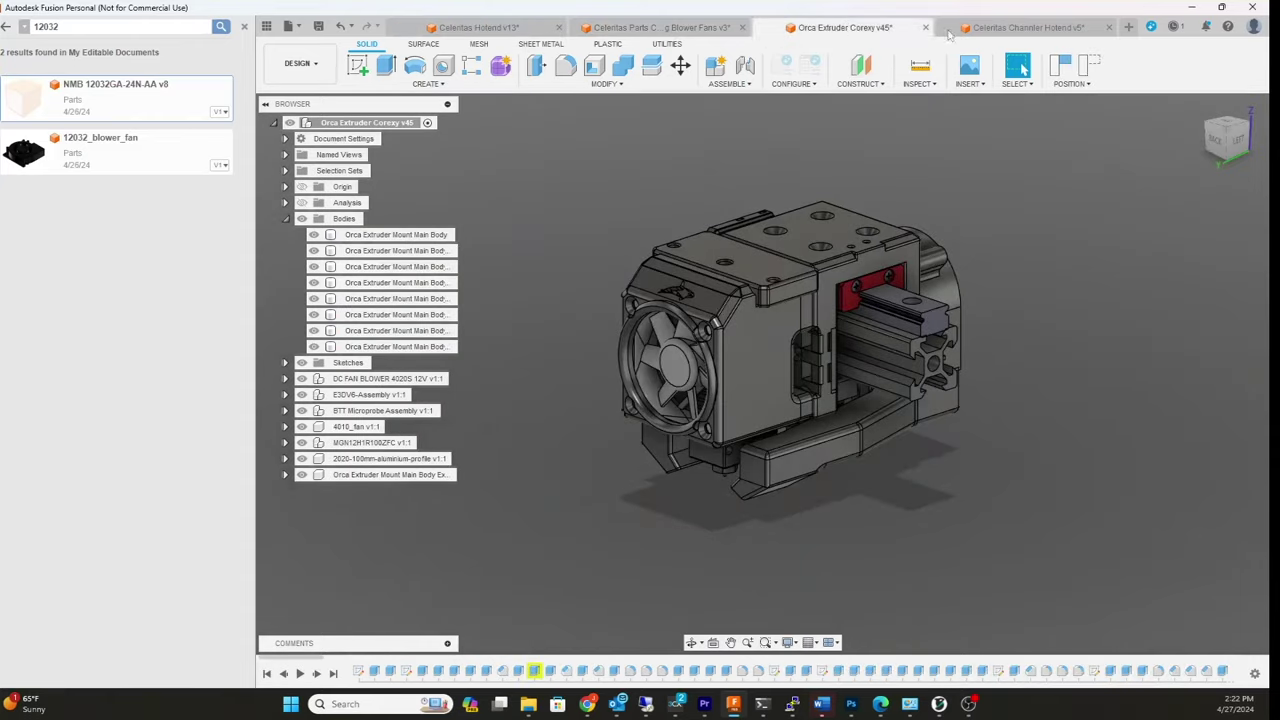
pyautogui.click(980, 30)
pyautogui.click(712, 31)
pyautogui.keyDown('shift'); pyautogui.moveTo(963, 337); pyautogui.dragTo(814, 300, button='middle'); pyautogui.keyUp('shift')
pyautogui.click(1019, 67)
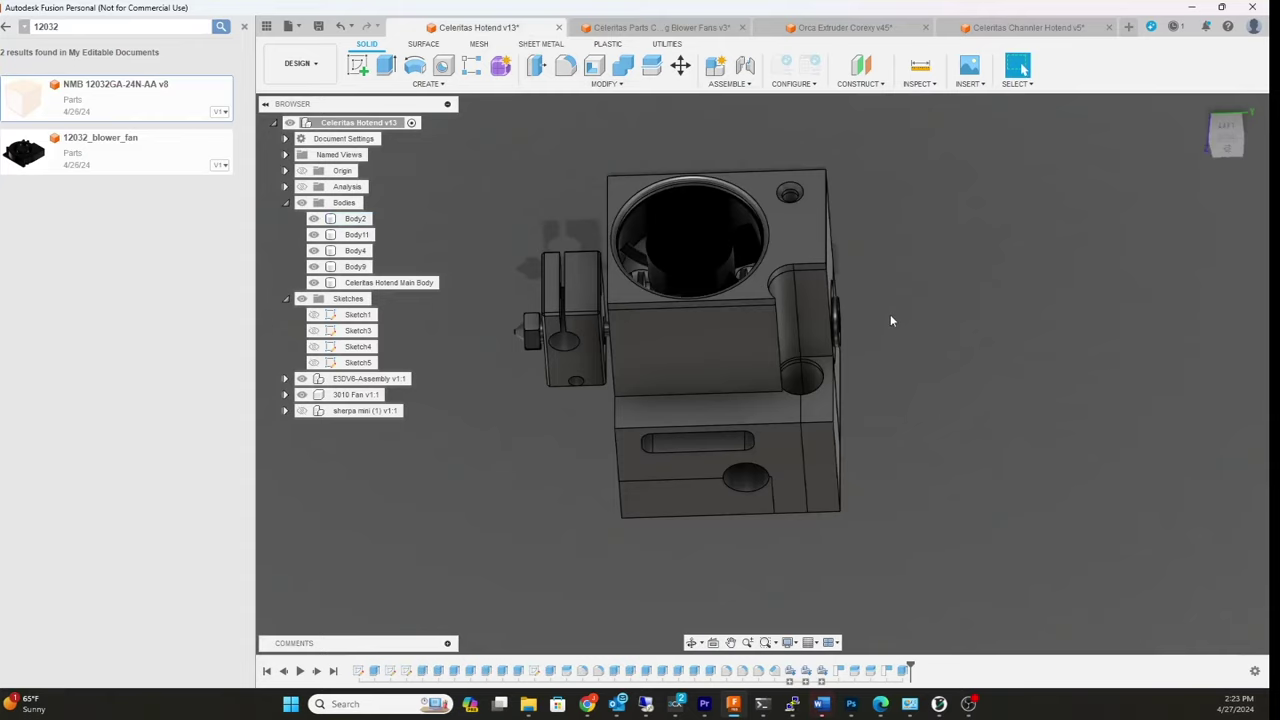
# Examine the Celeritas Hotend's round fan, and the heatsink fins behind it, from the fan side at several tilts
pyautogui.keyDown('shift'); pyautogui.moveTo(890, 314); pyautogui.dragTo(900, 360, button='middle'); pyautogui.keyUp('shift')
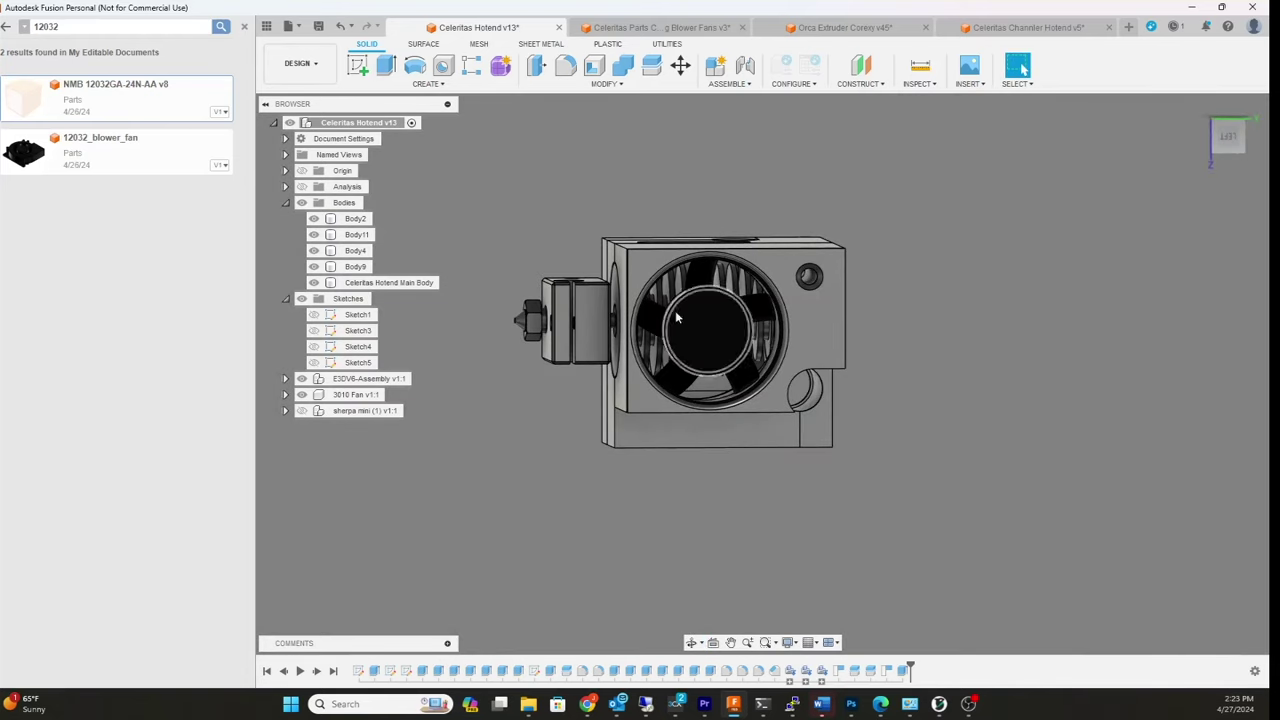
pyautogui.moveTo(967, 352)
pyautogui.keyDown('shift'); pyautogui.mouseDown(button='middle')
pyautogui.moveTo(940, 343)
pyautogui.moveTo(963, 357)
pyautogui.mouseUp(button='middle'); pyautogui.keyUp('shift')
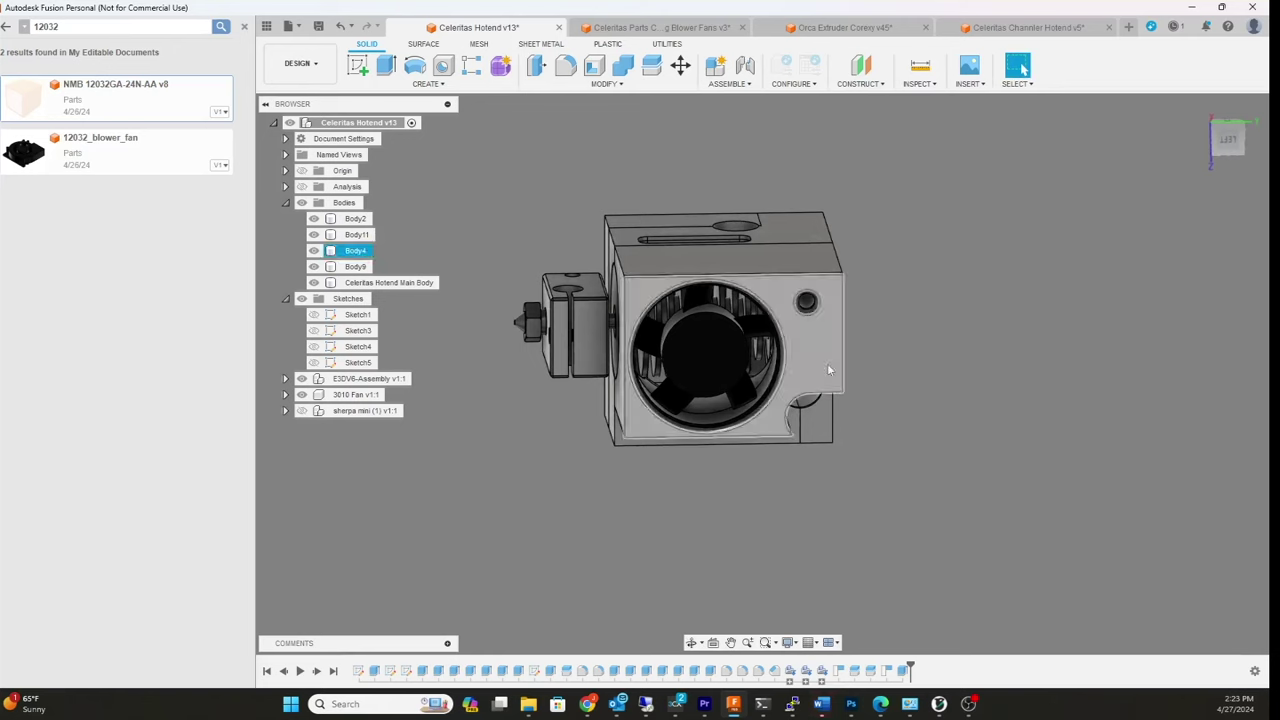
pyautogui.keyDown('shift'); pyautogui.moveTo(1047, 330); pyautogui.dragTo(1031, 304, button='middle'); pyautogui.keyUp('shift')
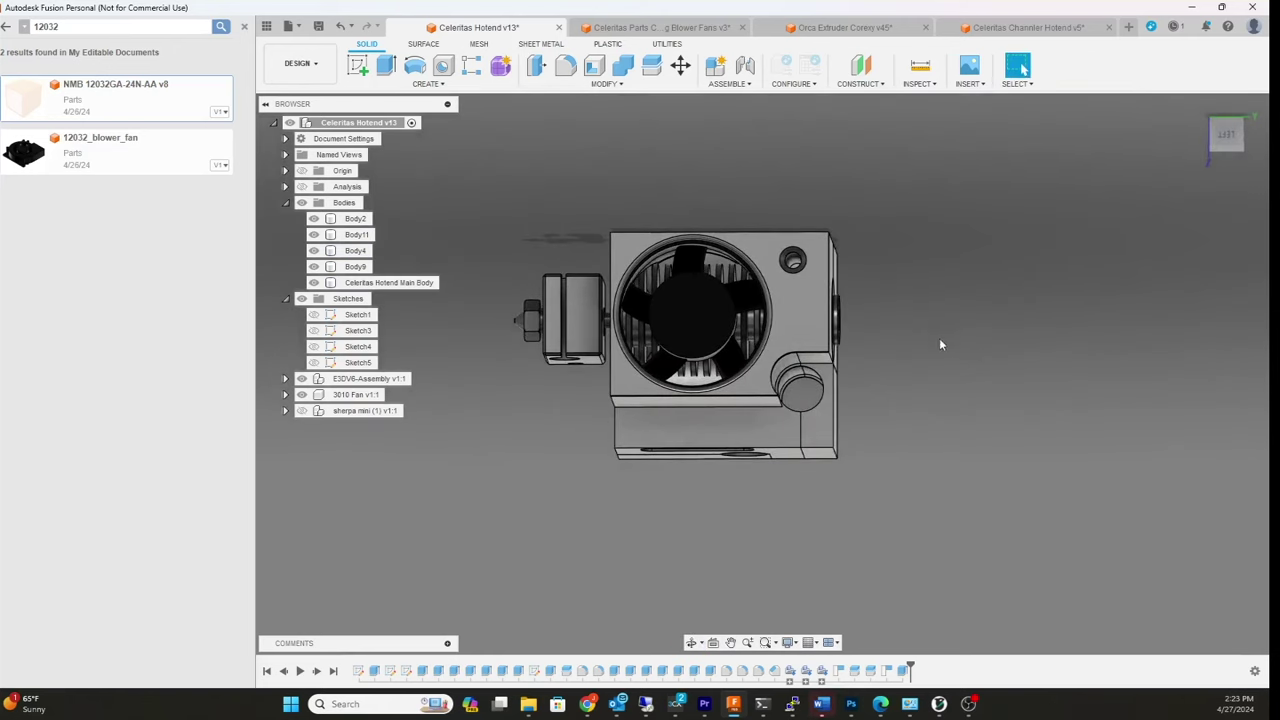
pyautogui.moveTo(957, 322)
pyautogui.keyDown('shift'); pyautogui.mouseDown(button='middle')
pyautogui.moveTo(966, 343)
pyautogui.moveTo(955, 334)
pyautogui.mouseUp(button='middle'); pyautogui.keyUp('shift')
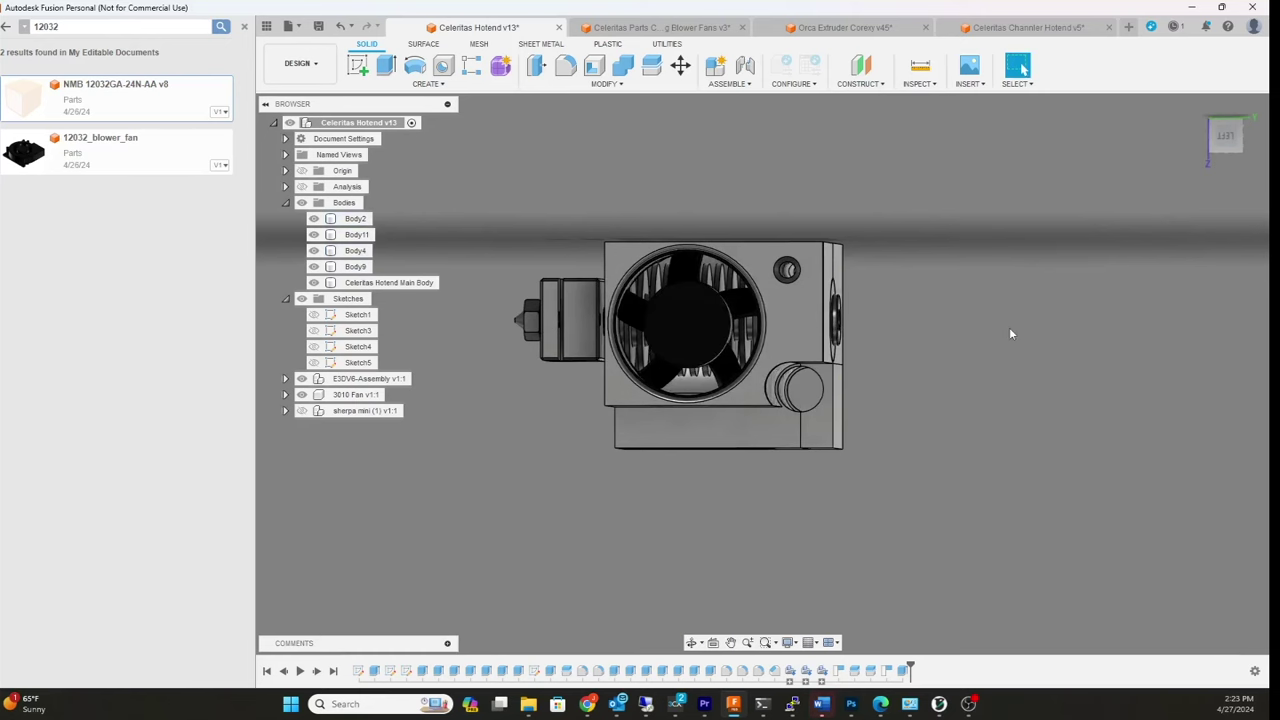
pyautogui.keyDown('shift'); pyautogui.moveTo(1010, 333); pyautogui.dragTo(966, 300, button='middle'); pyautogui.keyUp('shift')
pyautogui.keyDown('shift'); pyautogui.moveTo(768, 300); pyautogui.dragTo(795, 331, button='middle'); pyautogui.keyUp('shift')
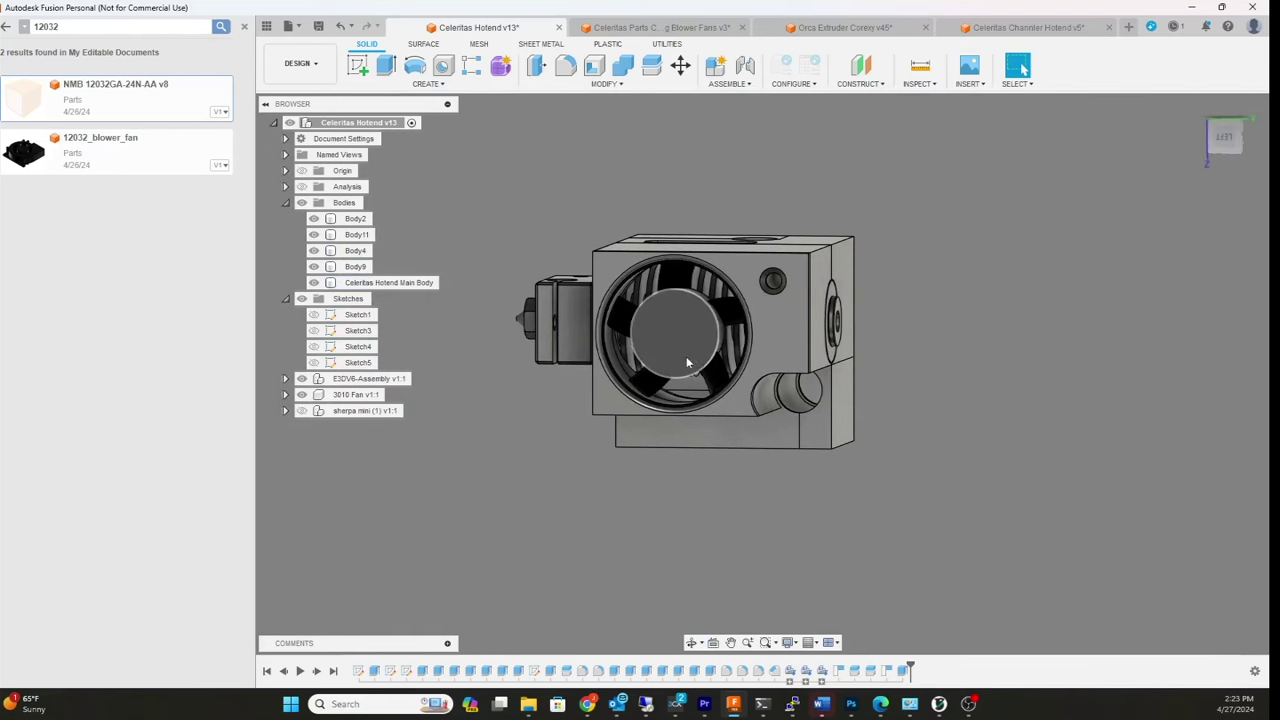
# Inspect the Celeritas Hotend's end opposite the nozzle, the cylindrical recess near the fan, and the heater block from below
pyautogui.keyDown('shift'); pyautogui.moveTo(963, 330); pyautogui.dragTo(966, 360, button='middle'); pyautogui.keyUp('shift')
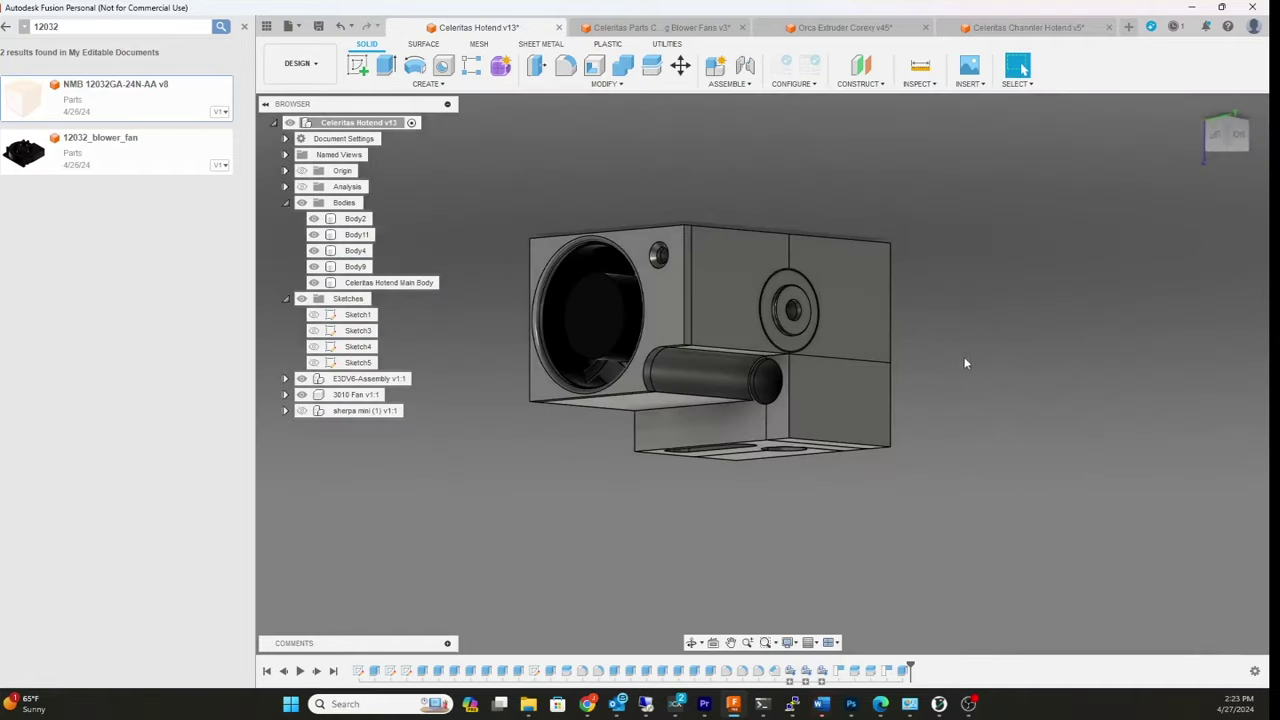
pyautogui.moveTo(1055, 352)
pyautogui.keyDown('shift'); pyautogui.mouseDown(button='middle')
pyautogui.moveTo(1077, 357)
pyautogui.moveTo(1077, 373)
pyautogui.moveTo(1055, 376)
pyautogui.moveTo(1077, 340)
pyautogui.mouseUp(button='middle'); pyautogui.keyUp('shift')
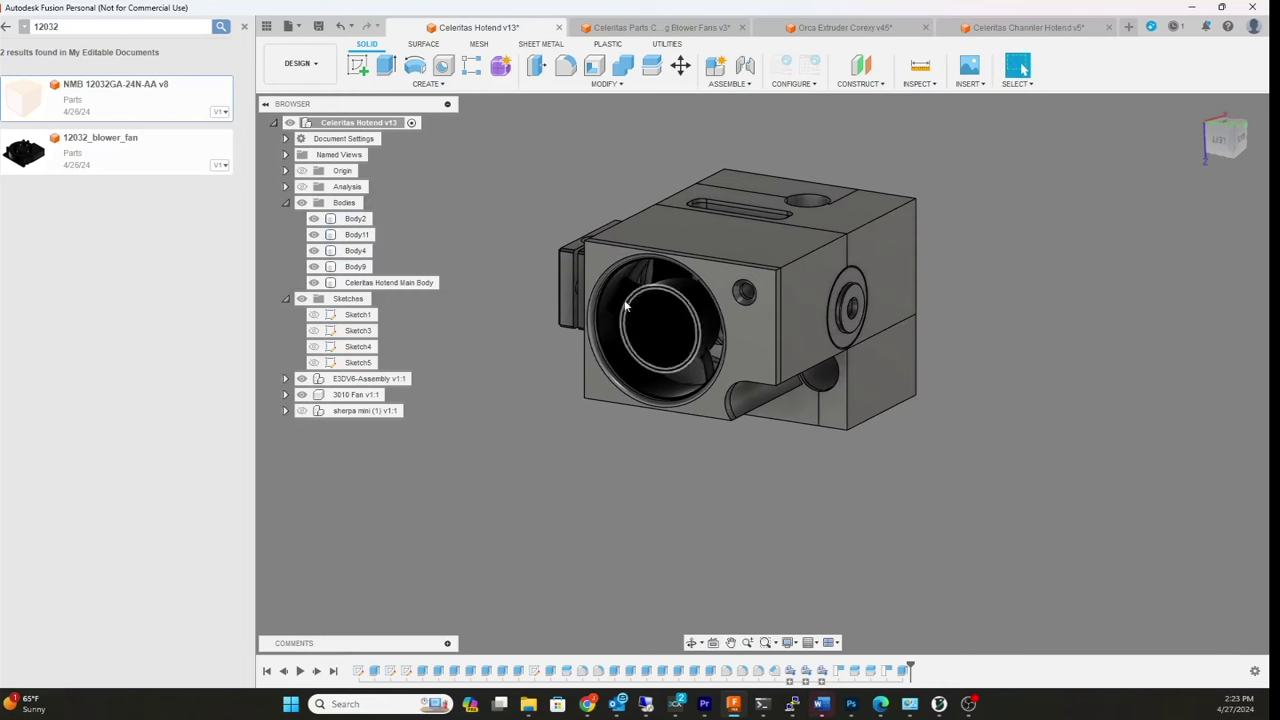
pyautogui.keyDown('shift'); pyautogui.moveTo(1025, 370); pyautogui.dragTo(861, 291, button='middle'); pyautogui.keyUp('shift')
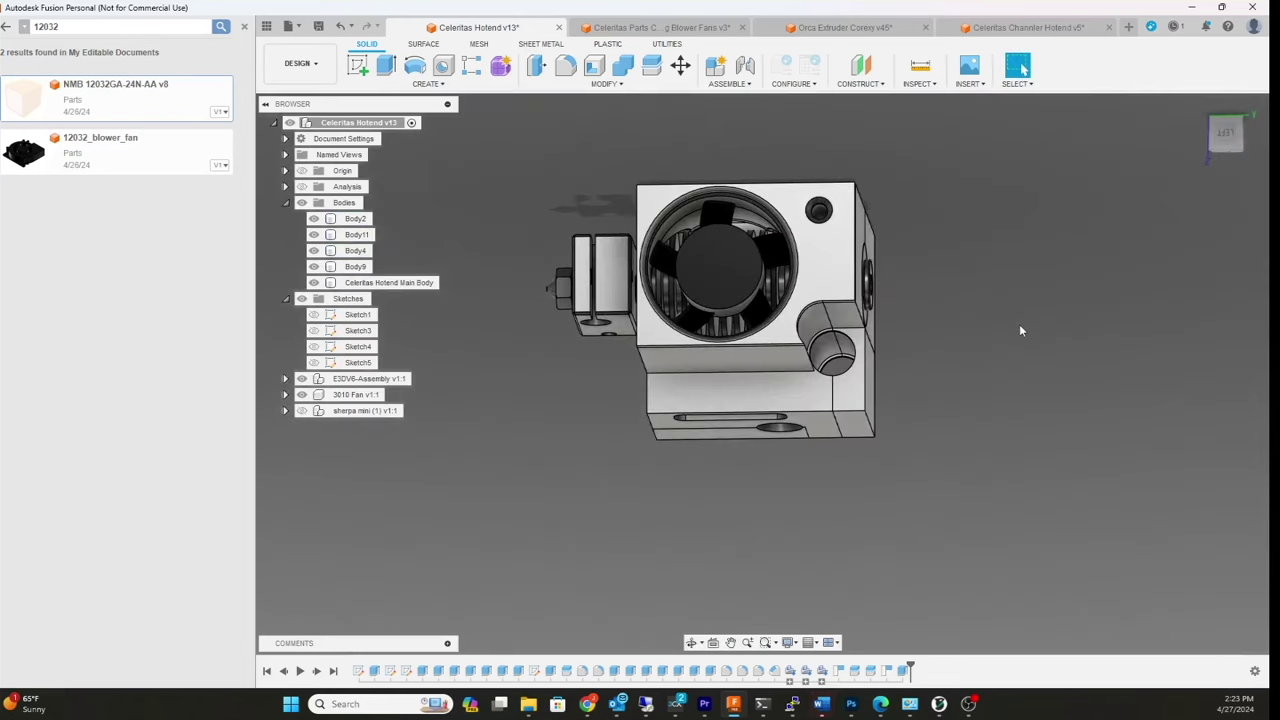
pyautogui.keyDown('shift'); pyautogui.moveTo(1020, 329); pyautogui.dragTo(1076, 409, button='middle'); pyautogui.keyUp('shift')
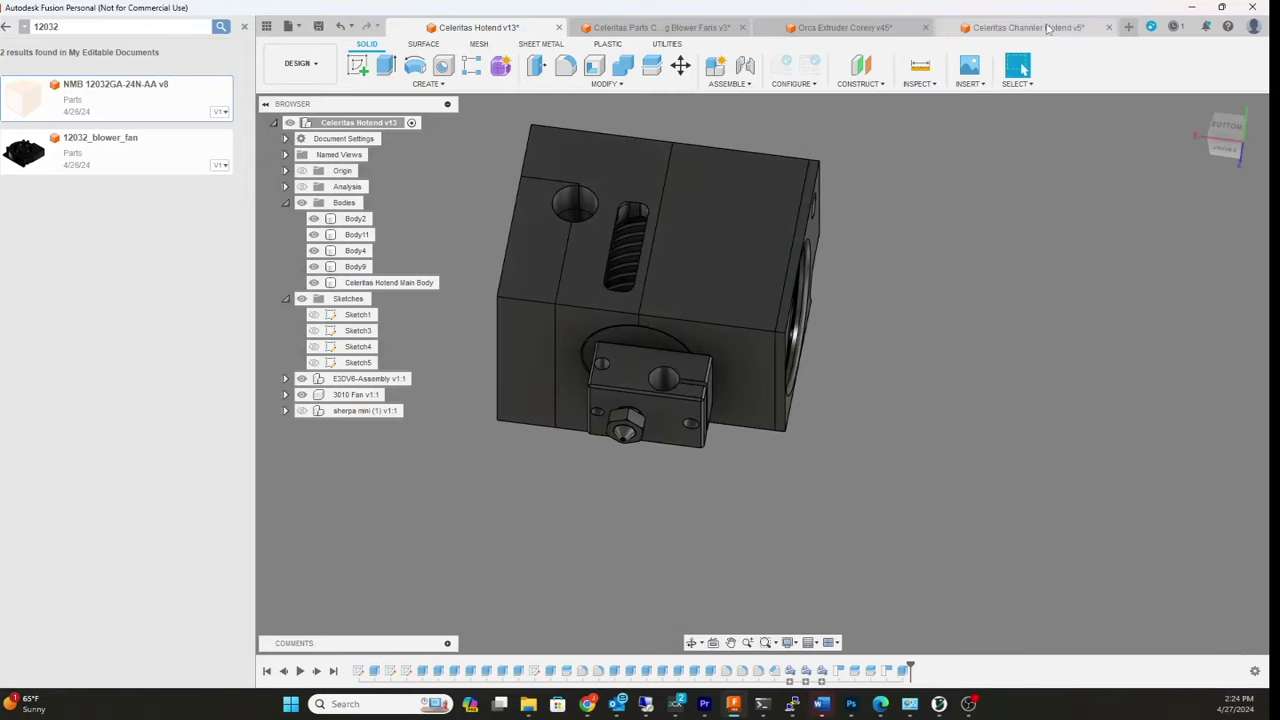
# Switch to the Celeritas Channler Hotend design and examine its tapered heater block from below, the back, the front and an angle
pyautogui.click(1030, 27)
pyautogui.keyDown('shift'); pyautogui.moveTo(904, 357); pyautogui.dragTo(893, 292, button='middle'); pyautogui.keyUp('shift')
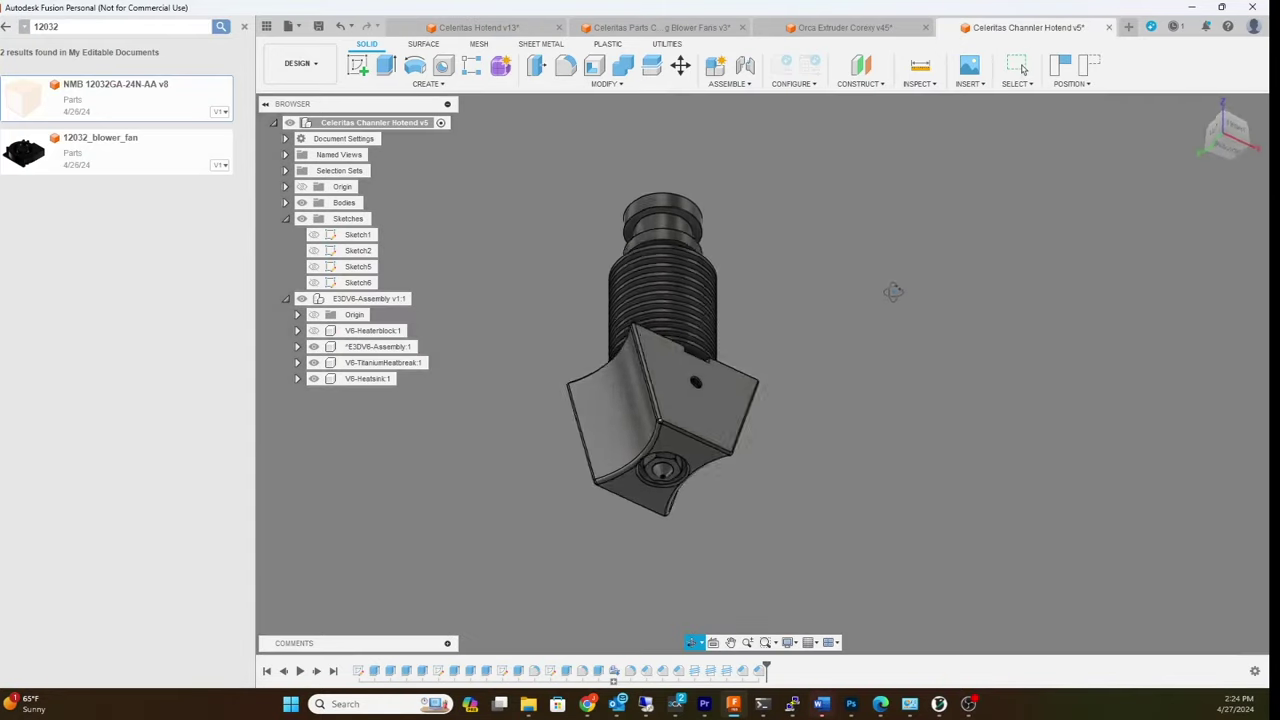
pyautogui.keyDown('shift'); pyautogui.moveTo(838, 258); pyautogui.dragTo(678, 395, button='middle'); pyautogui.keyUp('shift')
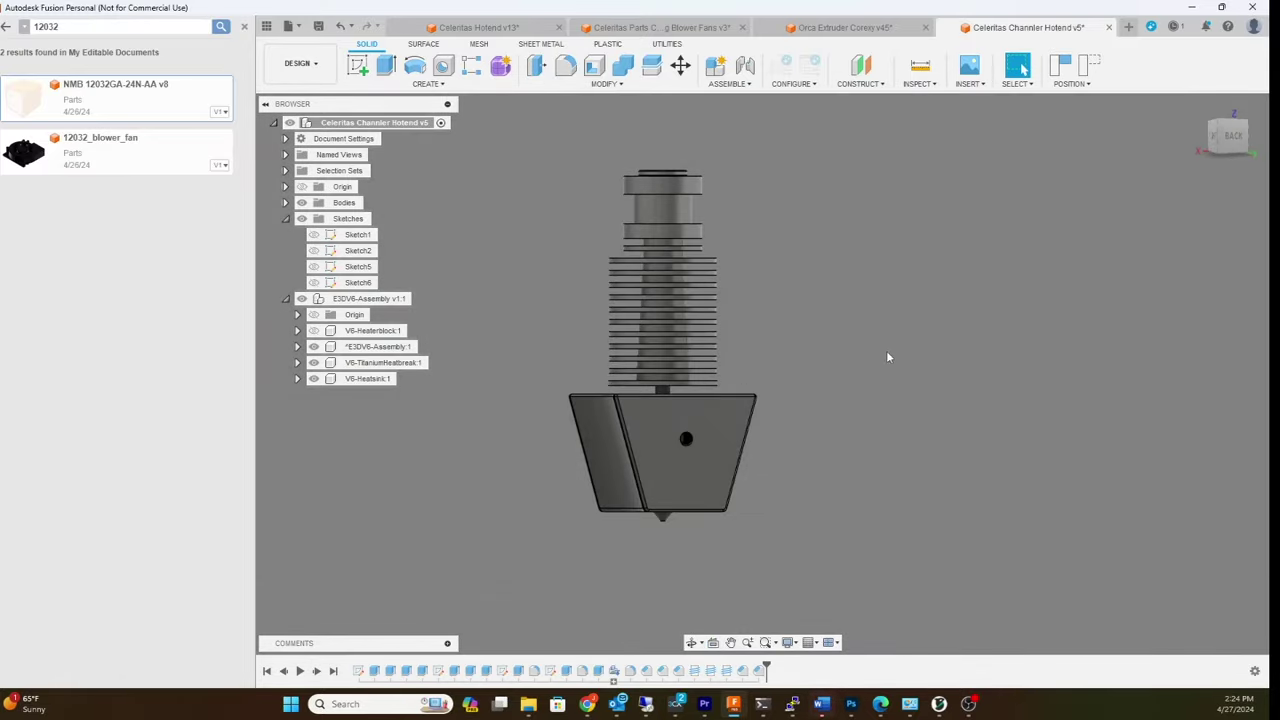
pyautogui.keyDown('shift'); pyautogui.moveTo(887, 357); pyautogui.dragTo(1055, 377, button='middle'); pyautogui.keyUp('shift')
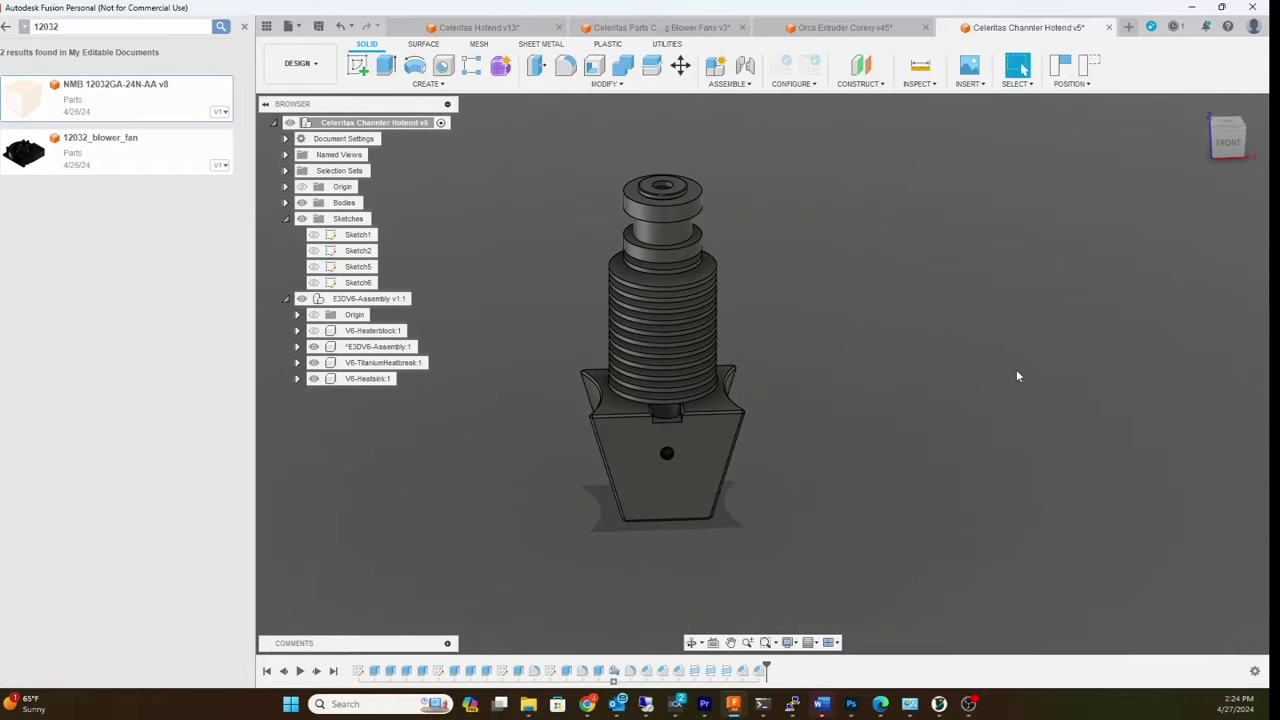
pyautogui.keyDown('shift'); pyautogui.moveTo(1016, 369); pyautogui.dragTo(947, 236, button='middle'); pyautogui.keyUp('shift')
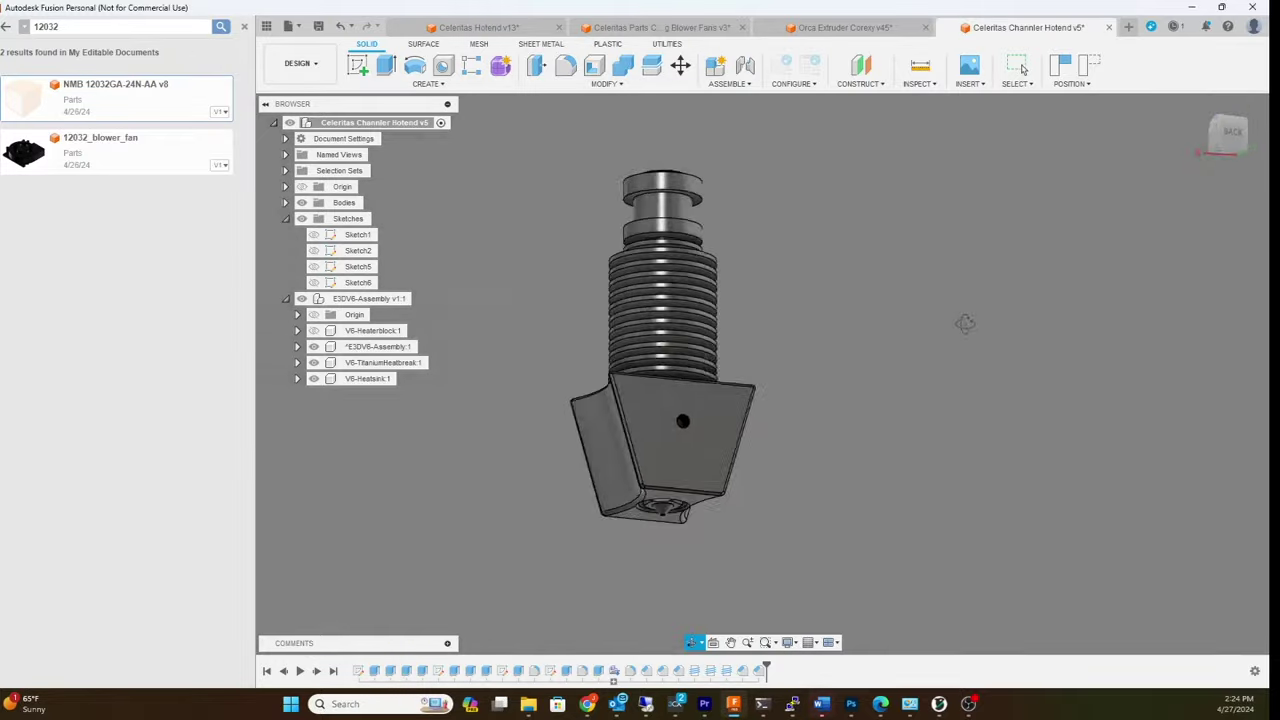
pyautogui.keyDown('shift'); pyautogui.moveTo(966, 323); pyautogui.dragTo(998, 349, button='middle'); pyautogui.keyUp('shift')
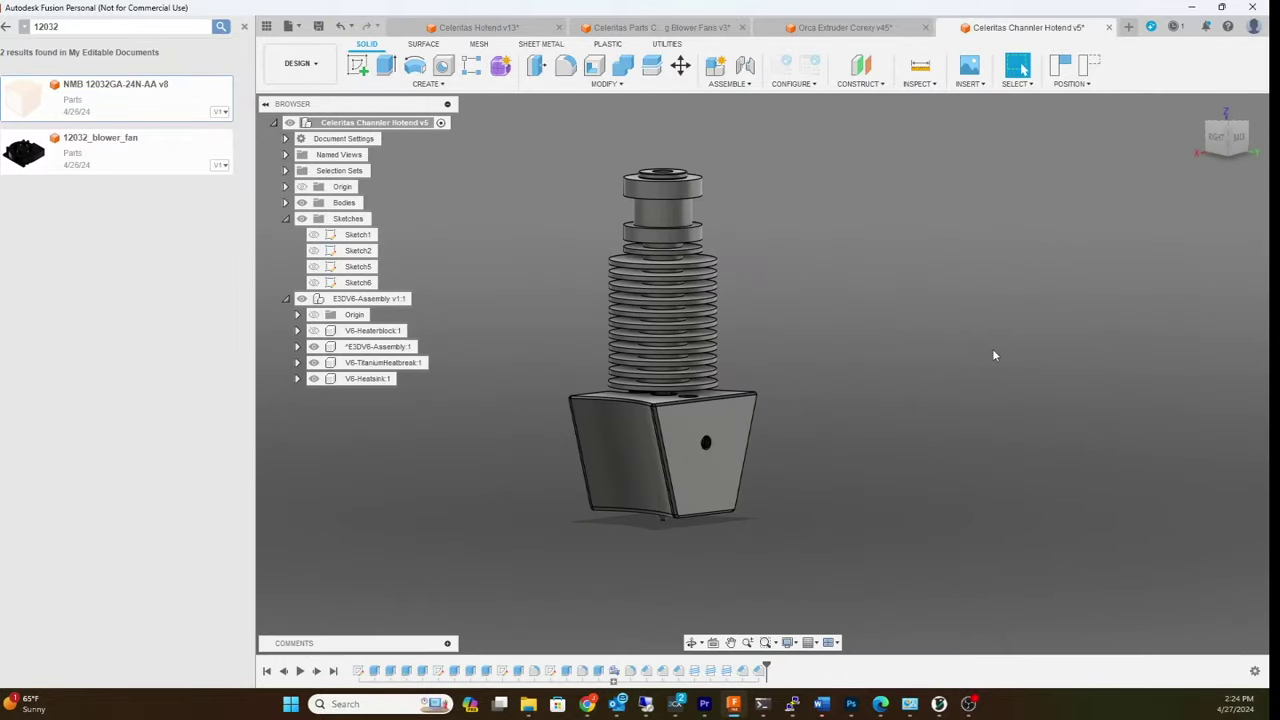